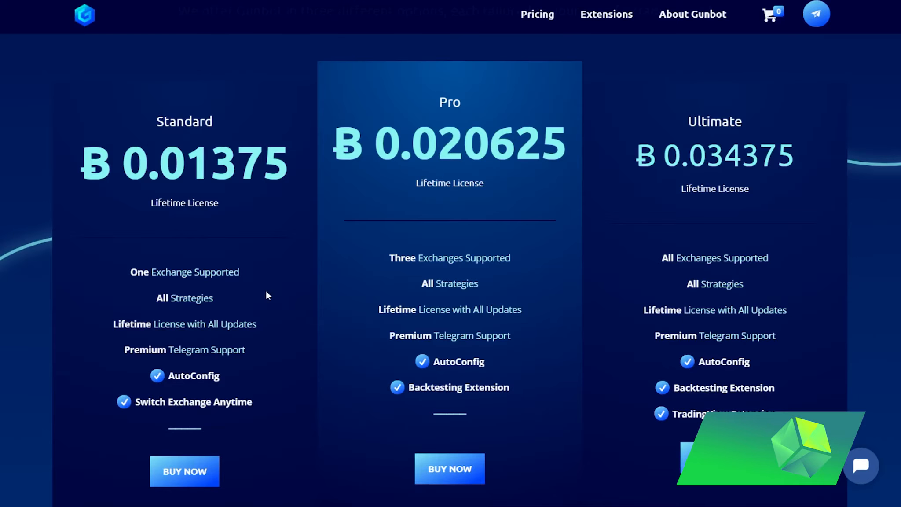
Step: Look through the Gunbot store page from its headline through the features to the Gunbot Options pricing plans
{"action": "scroll", "coordinate": [261, 304], "scroll_direction": "up", "scroll_amount": 10}
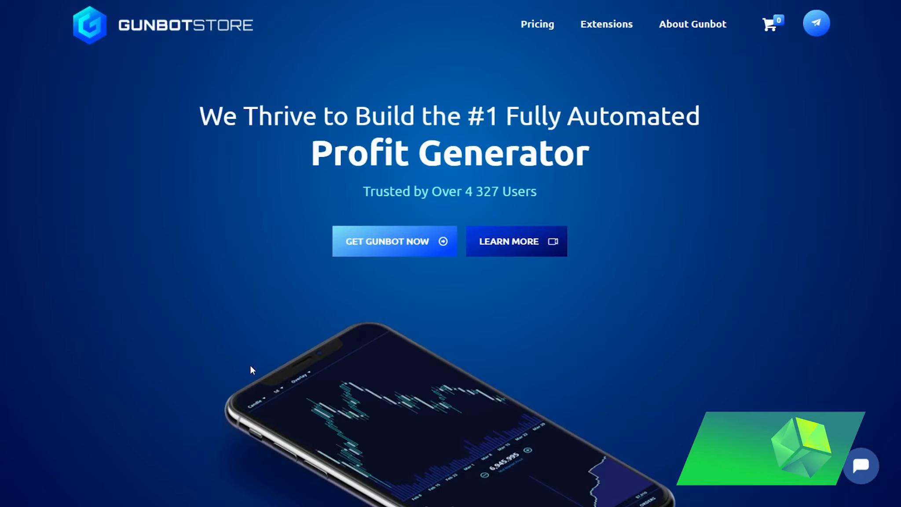
{"action": "scroll", "coordinate": [249, 391], "scroll_direction": "down", "scroll_amount": 10}
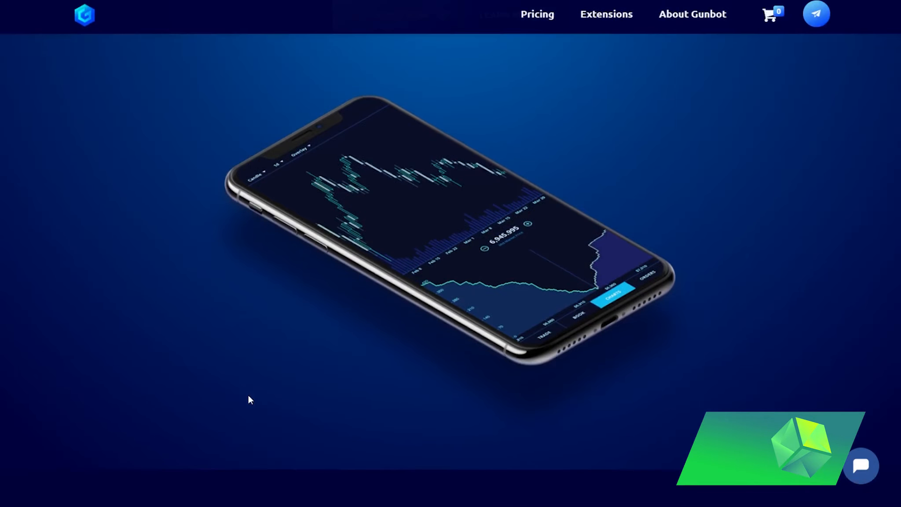
{"action": "scroll", "coordinate": [247, 399], "scroll_direction": "down", "scroll_amount": 15}
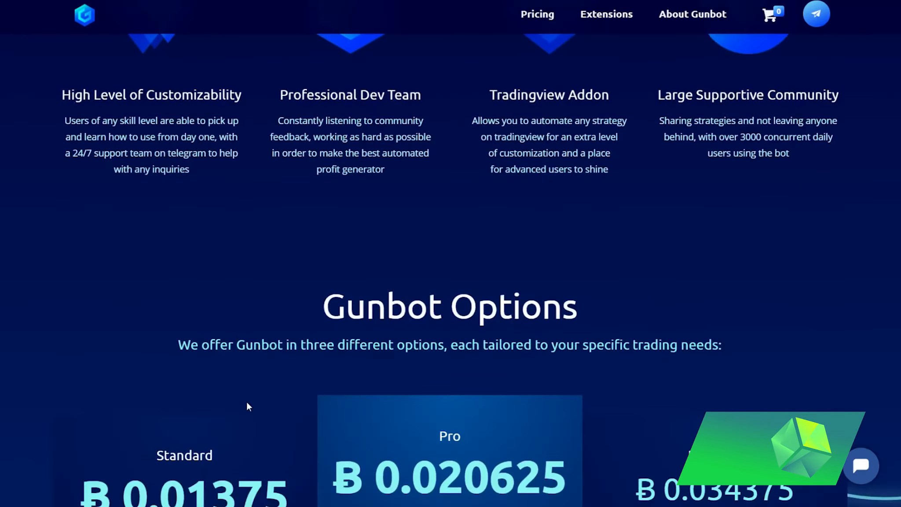
{"action": "scroll", "coordinate": [247, 401], "scroll_direction": "down", "scroll_amount": 2}
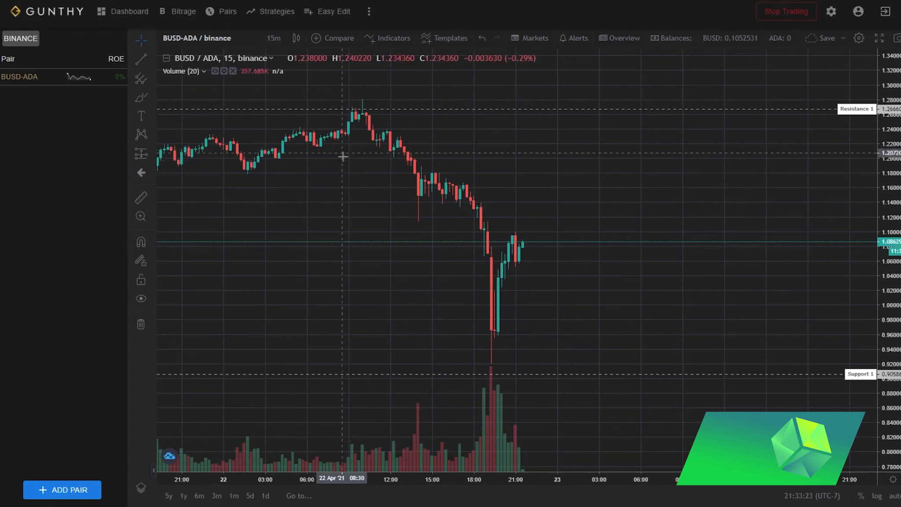
Step: Add the BUSD-DOT trading pair on the binance exchange with the Test strategy
{"action": "left_click_drag", "start_coordinate": [296, 189], "coordinate": [267, 198]}
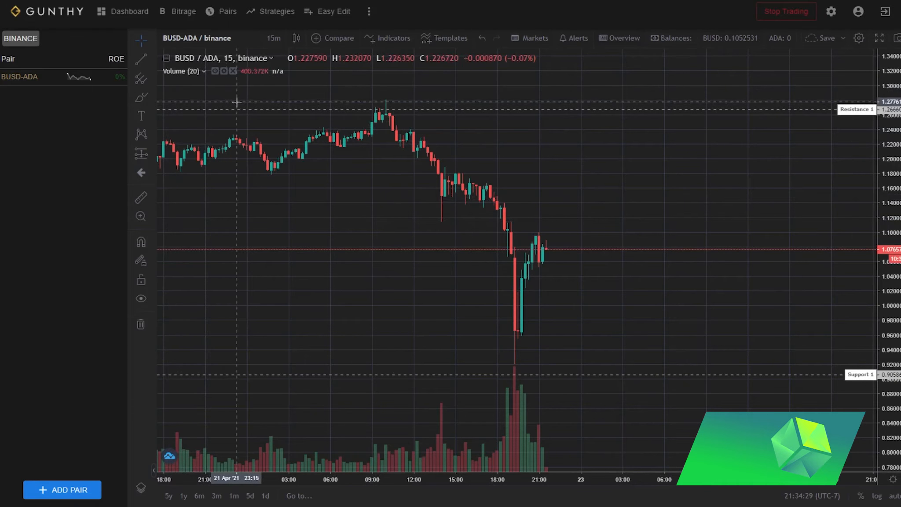
{"action": "left_click", "coordinate": [224, 12]}
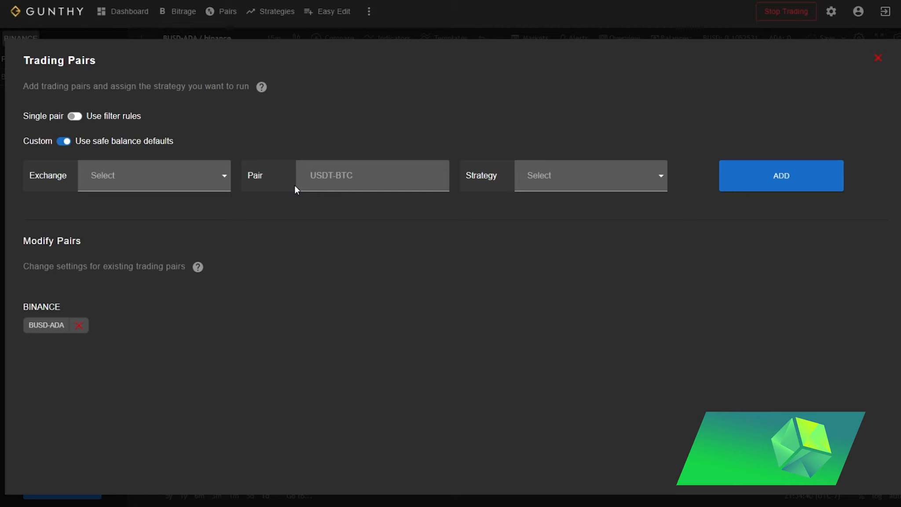
{"action": "left_click", "coordinate": [216, 176]}
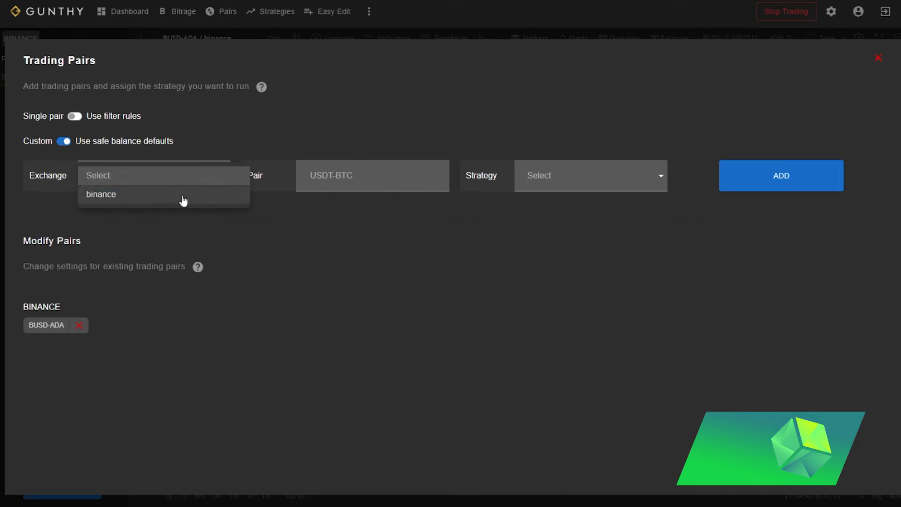
{"action": "left_click", "coordinate": [117, 200]}
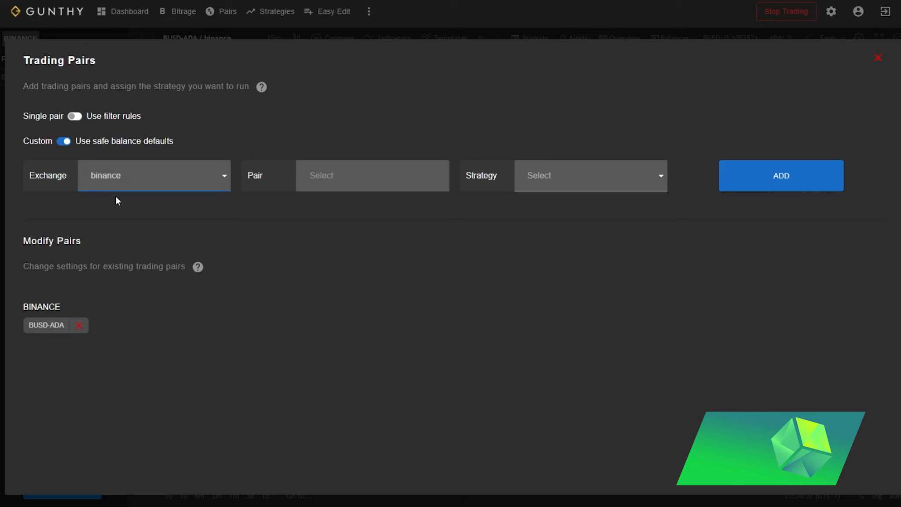
{"action": "left_click", "coordinate": [364, 177]}
{"action": "scroll", "coordinate": [355, 313], "scroll_direction": "down", "scroll_amount": 1}
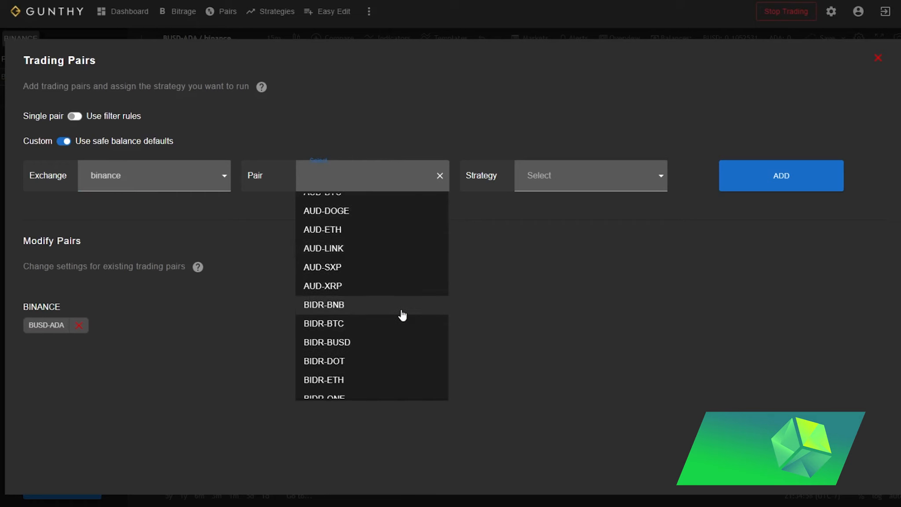
{"action": "type", "text": "dot"}
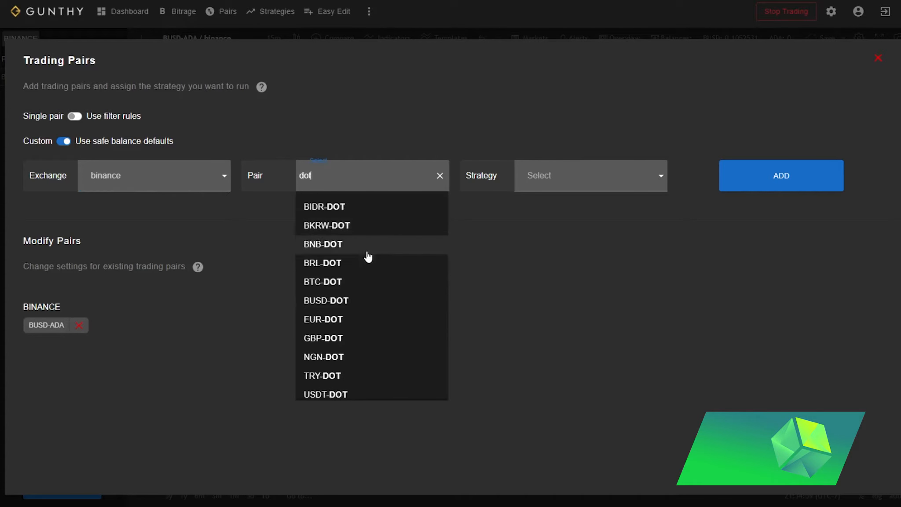
{"action": "left_click", "coordinate": [348, 302]}
{"action": "left_click", "coordinate": [551, 182]}
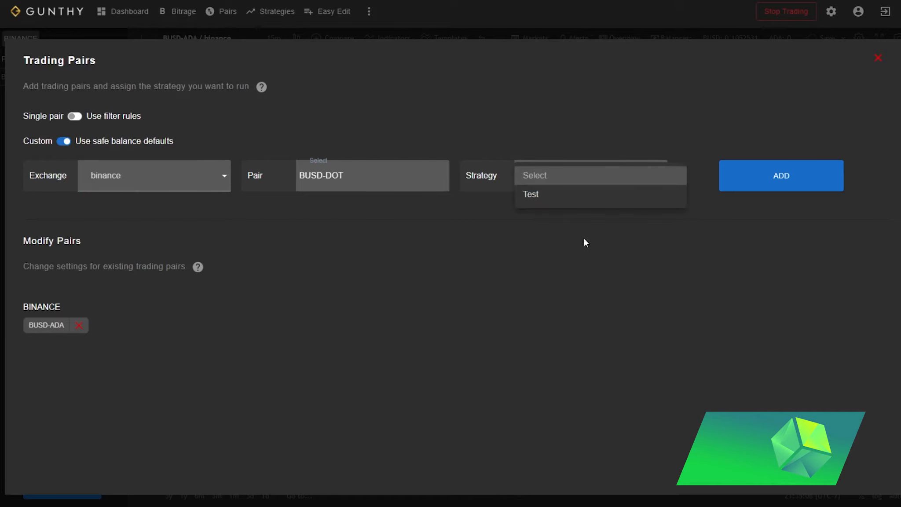
{"action": "left_click", "coordinate": [536, 202]}
{"action": "left_click", "coordinate": [753, 183]}
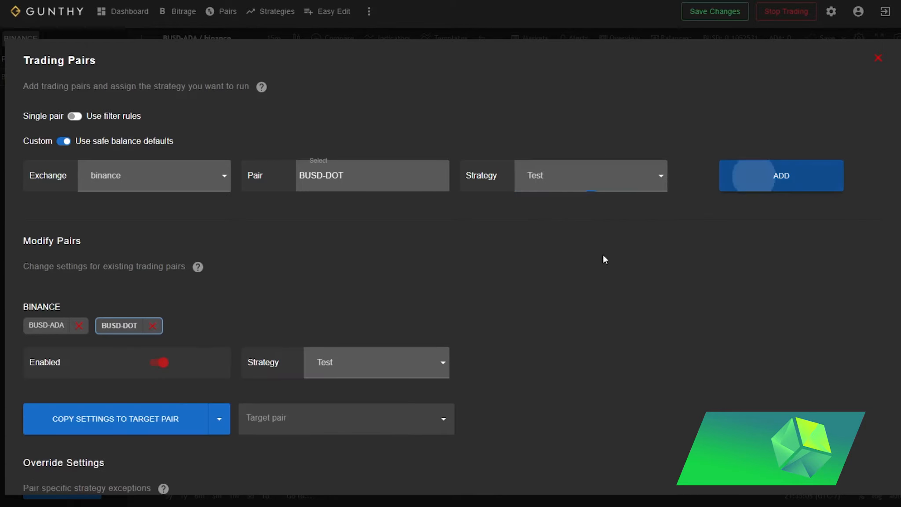
Step: Examine the Modify Pairs and Override Settings options for the BUSD-ADA and BUSD-DOT pairs
{"action": "scroll", "coordinate": [132, 361], "scroll_direction": "down", "scroll_amount": 2}
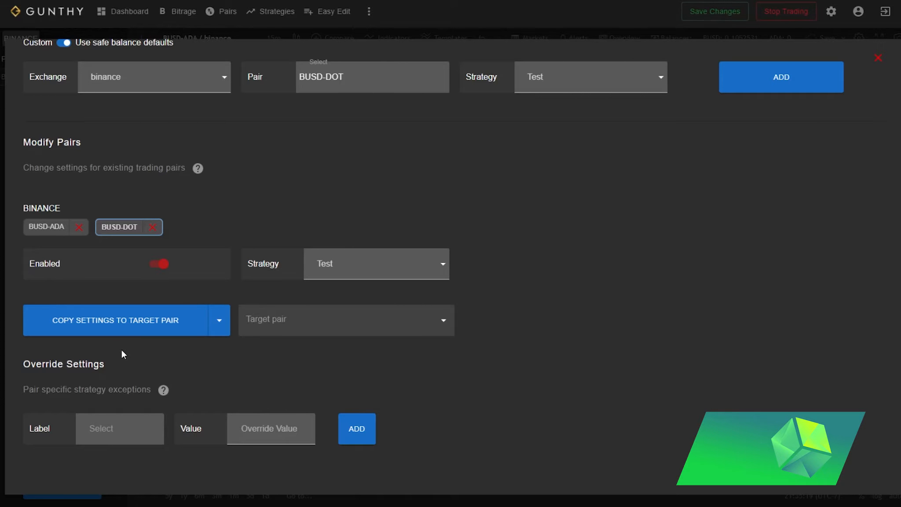
{"action": "left_click", "coordinate": [43, 230]}
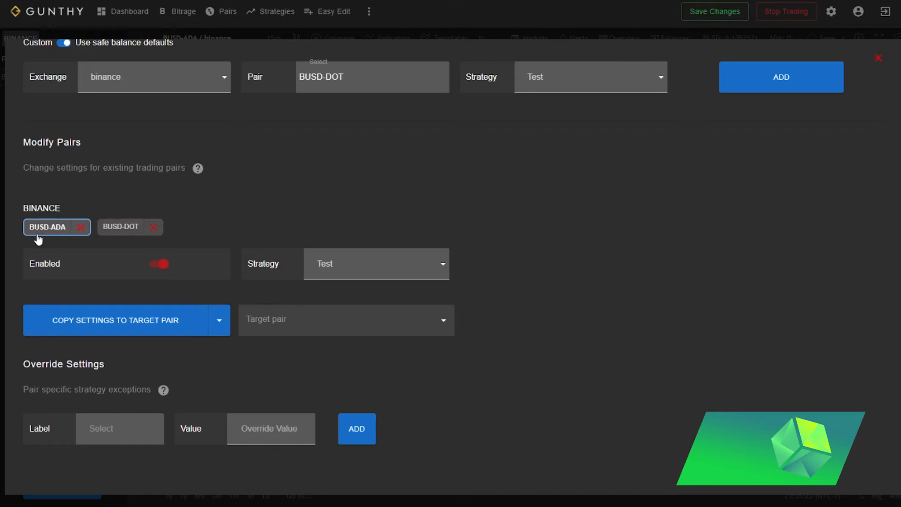
{"action": "left_click", "coordinate": [124, 230]}
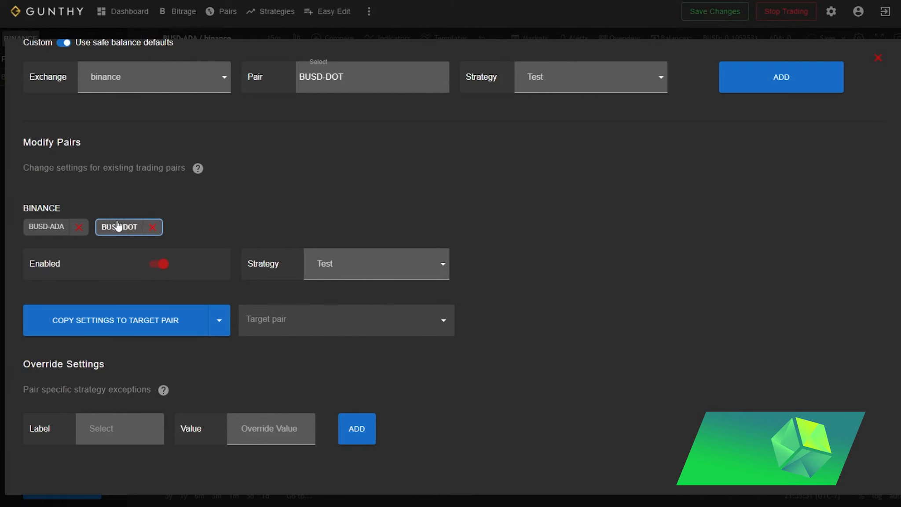
{"action": "left_click", "coordinate": [42, 228]}
{"action": "left_click", "coordinate": [299, 430]}
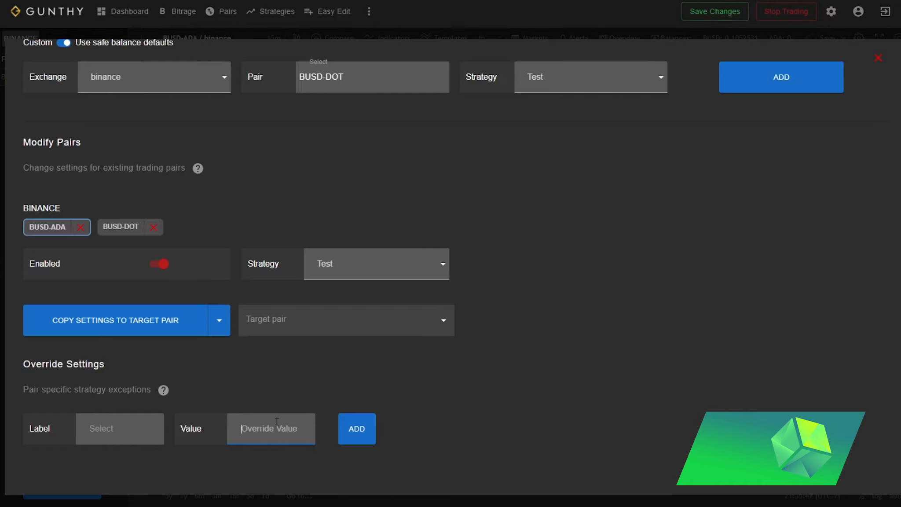
{"action": "scroll", "coordinate": [87, 238], "scroll_direction": "up", "scroll_amount": 2}
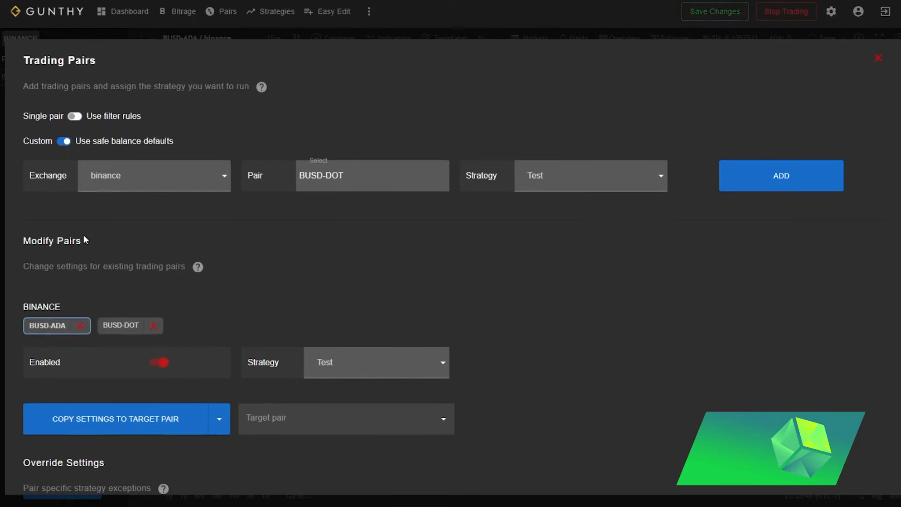
Step: Switch pair selection to filter rules, with exchange binance, base currency USDT and strategy Test
{"action": "left_click", "coordinate": [74, 117]}
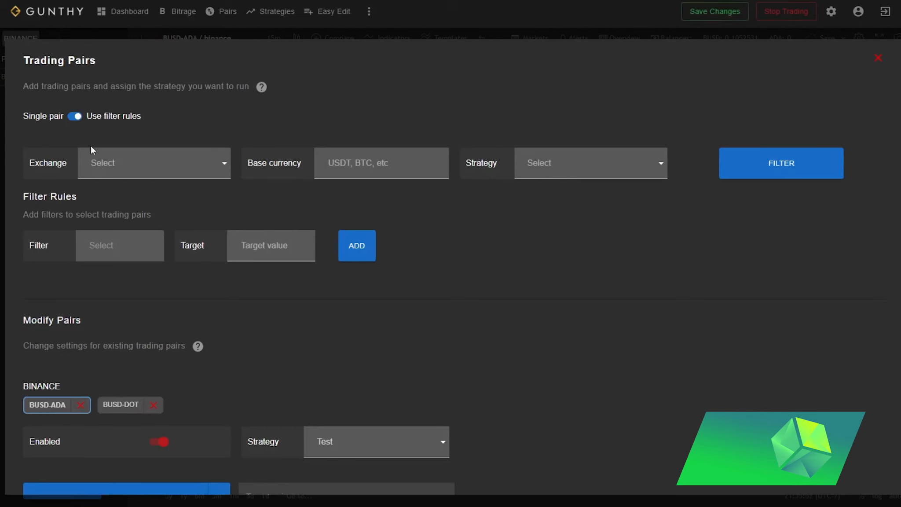
{"action": "left_click", "coordinate": [105, 166]}
{"action": "left_click", "coordinate": [125, 187]}
{"action": "left_click", "coordinate": [360, 171]}
{"action": "type", "text": "USDT"}
{"action": "left_click", "coordinate": [561, 173]}
{"action": "left_click", "coordinate": [537, 185]}
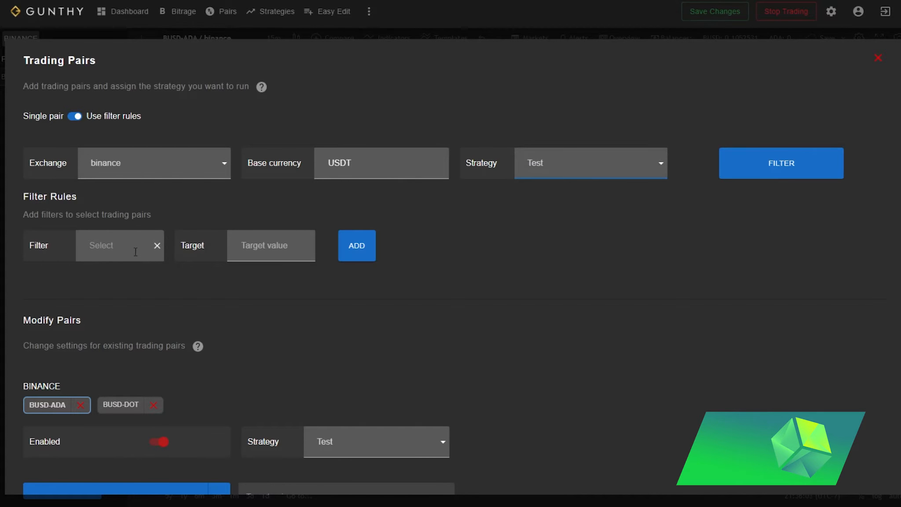
Step: Add a 24h volume (above) filter rule with a target value of 1000000
{"action": "left_click", "coordinate": [136, 252]}
{"action": "scroll", "coordinate": [123, 357], "scroll_direction": "down", "scroll_amount": 1}
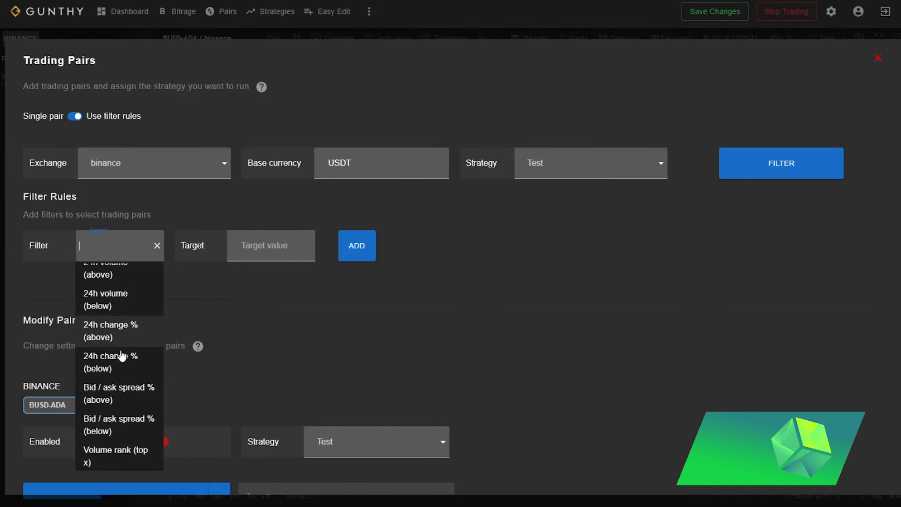
{"action": "scroll", "coordinate": [126, 326], "scroll_direction": "up", "scroll_amount": 2}
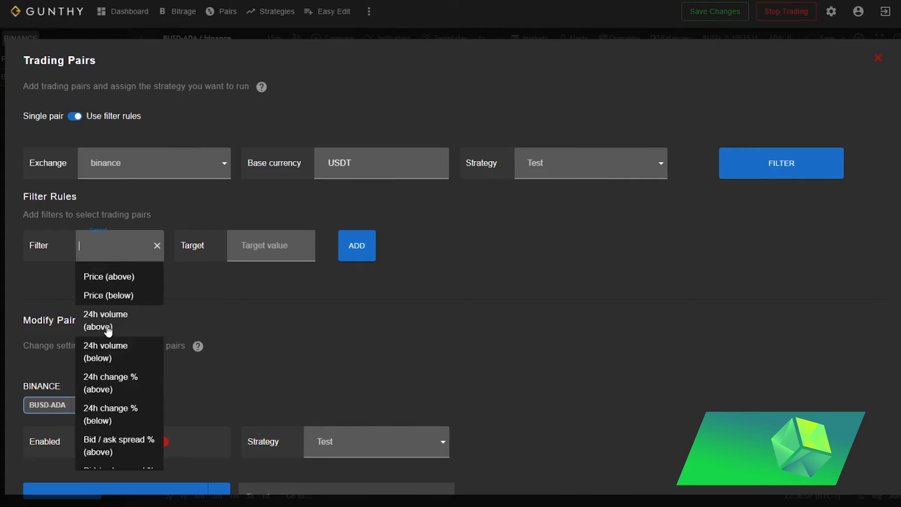
{"action": "left_click", "coordinate": [118, 328]}
{"action": "left_click", "coordinate": [269, 250]}
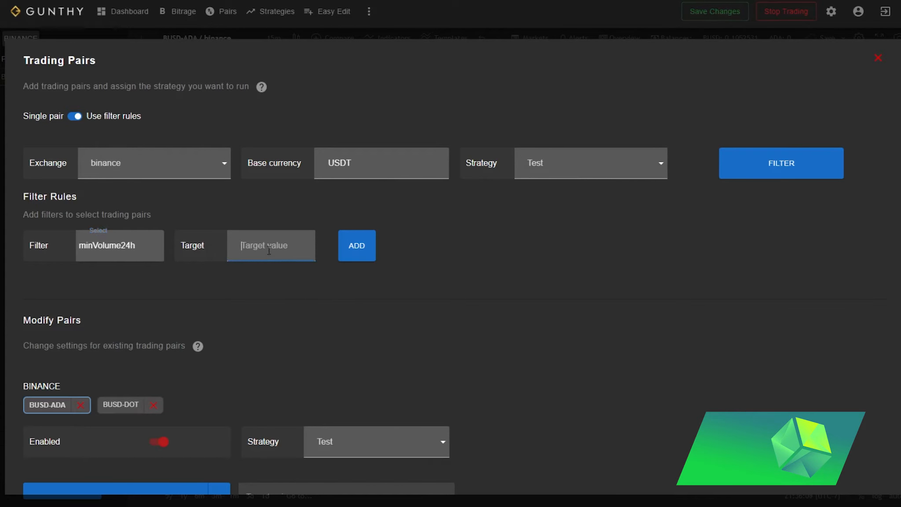
{"action": "type", "text": "100"}
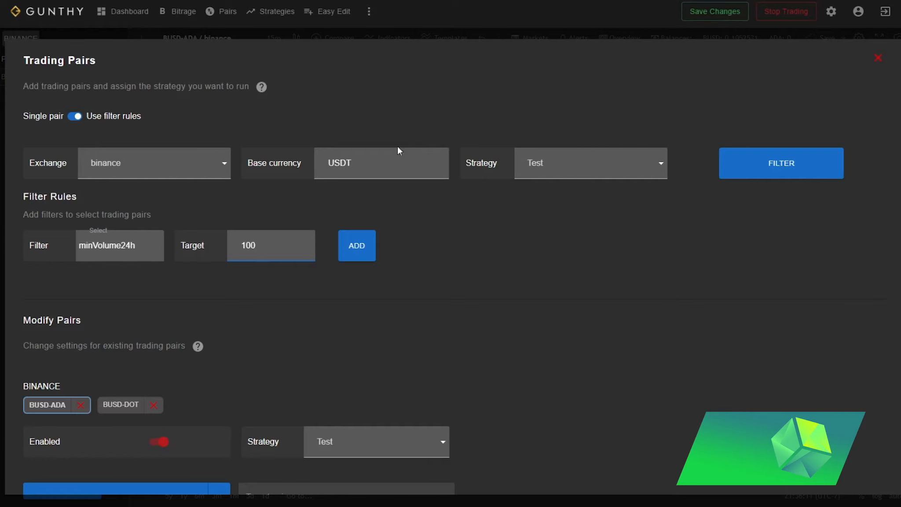
{"action": "type", "text": "0000"}
{"action": "left_click_drag", "start_coordinate": [262, 248], "coordinate": [278, 247]}
{"action": "left_click", "coordinate": [258, 248]}
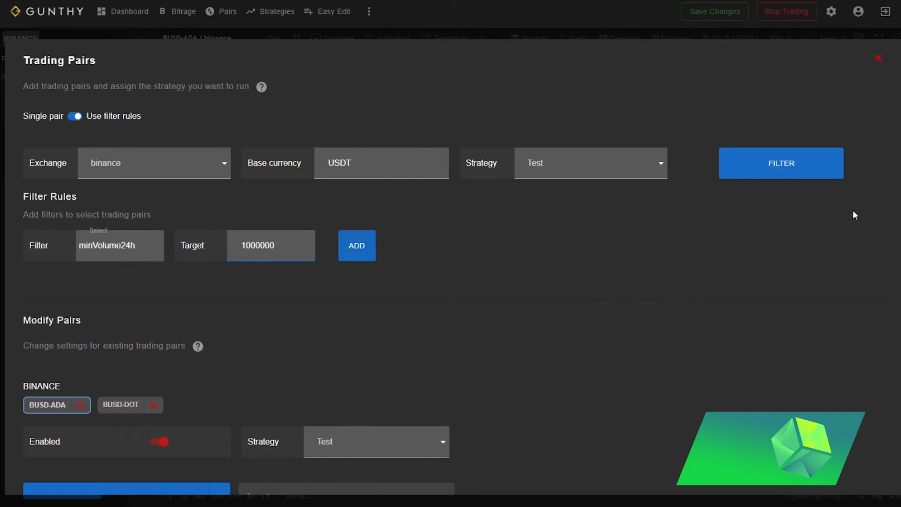
{"action": "left_click", "coordinate": [362, 259]}
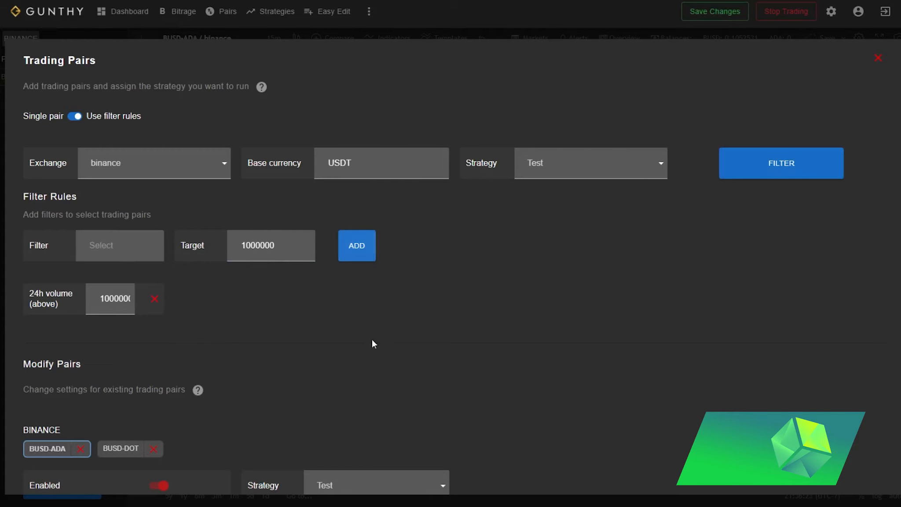
Step: Run the filter to add the matching USDT pairs and look through the Binance pair list
{"action": "scroll", "coordinate": [45, 136], "scroll_direction": "down", "scroll_amount": 1}
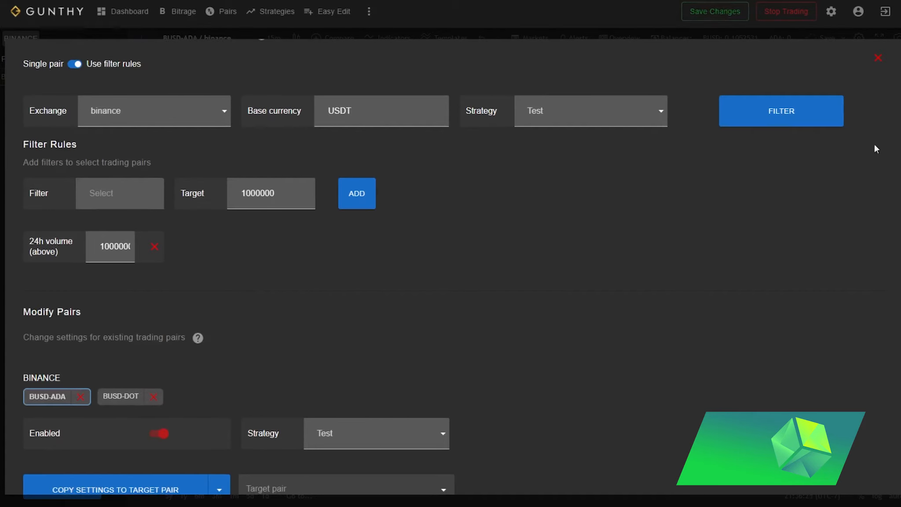
{"action": "left_click", "coordinate": [796, 125]}
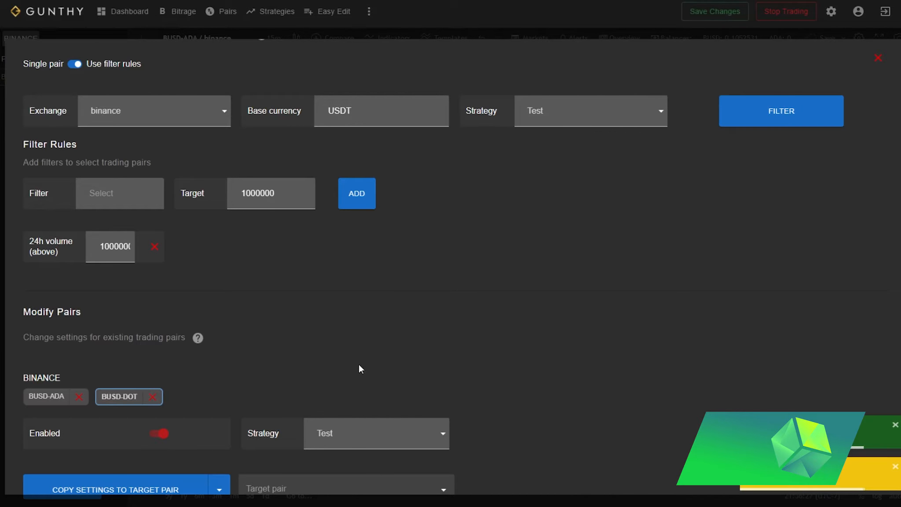
{"action": "scroll", "coordinate": [118, 331], "scroll_direction": "down", "scroll_amount": 1}
{"action": "scroll", "coordinate": [116, 328], "scroll_direction": "down", "scroll_amount": 8}
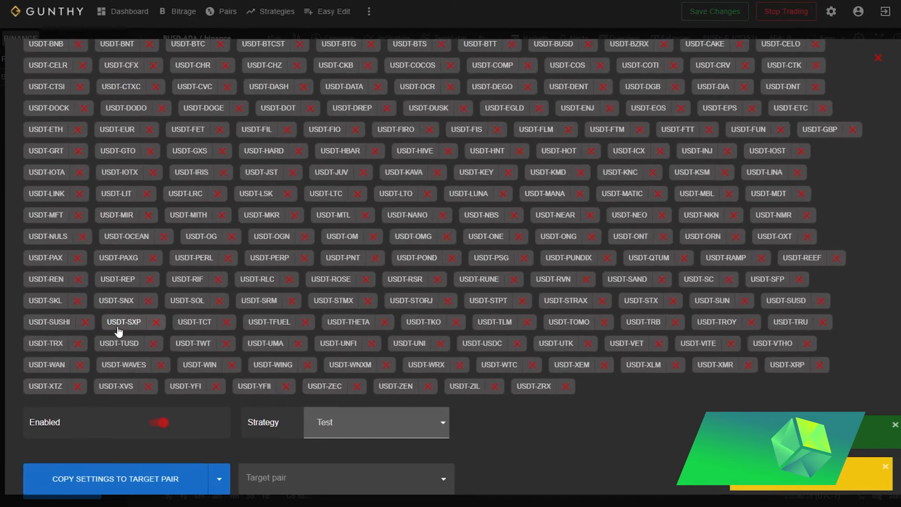
{"action": "scroll", "coordinate": [118, 331], "scroll_direction": "up", "scroll_amount": 1}
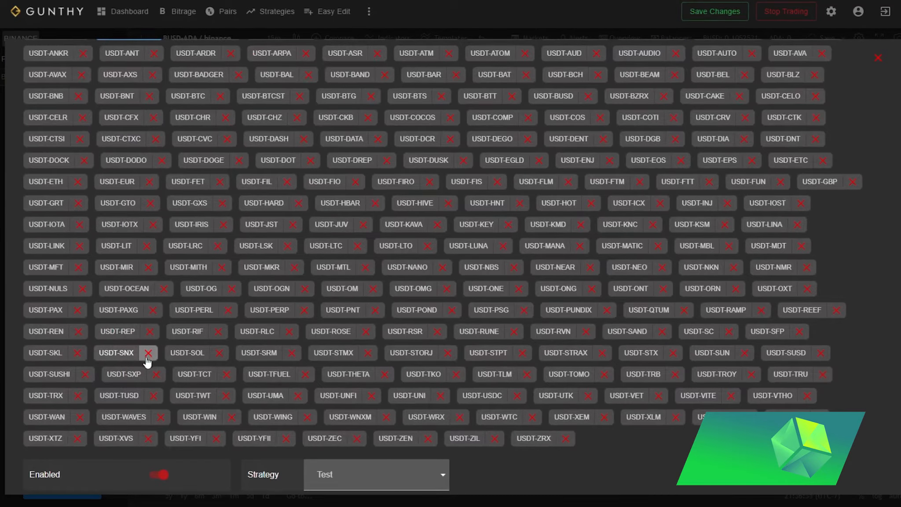
{"action": "scroll", "coordinate": [148, 350], "scroll_direction": "up", "scroll_amount": 7}
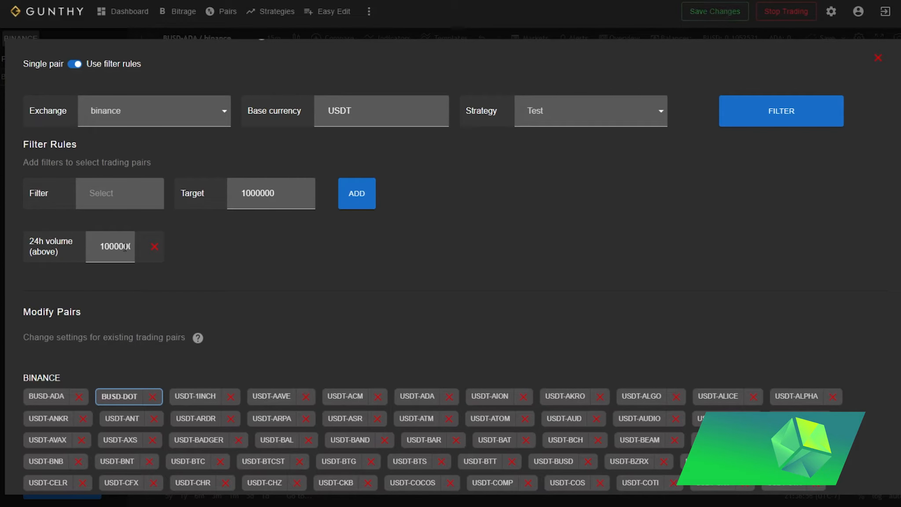
Step: View the available filter rule types and close the Trading Pairs window
{"action": "left_click", "coordinate": [113, 194]}
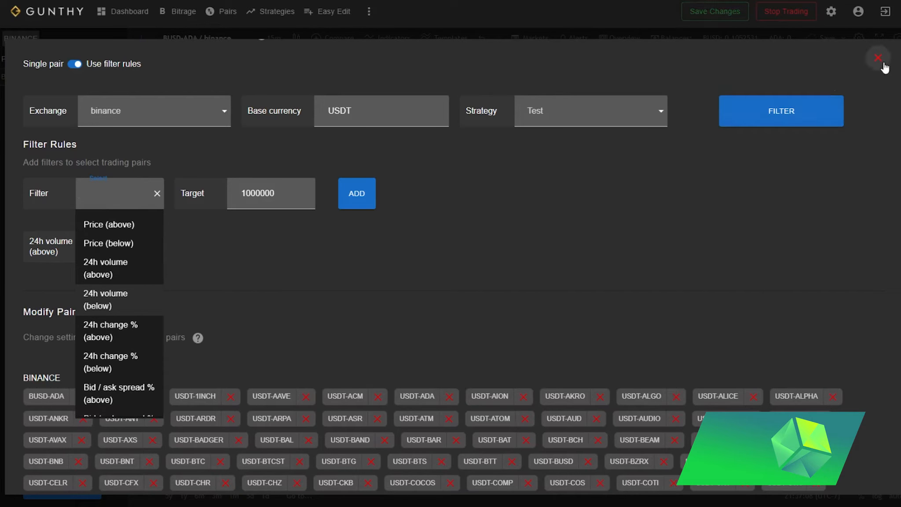
{"action": "scroll", "coordinate": [371, 335], "scroll_direction": "up", "scroll_amount": 1}
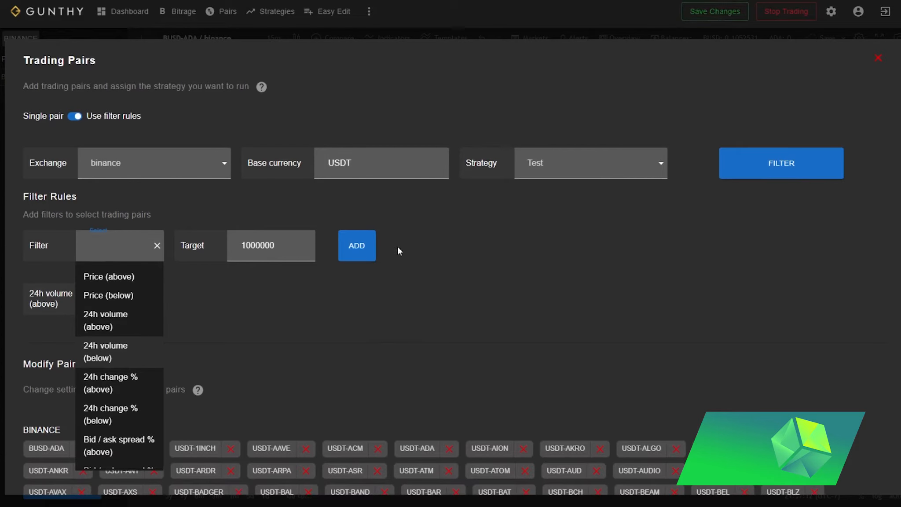
{"action": "left_click", "coordinate": [879, 58]}
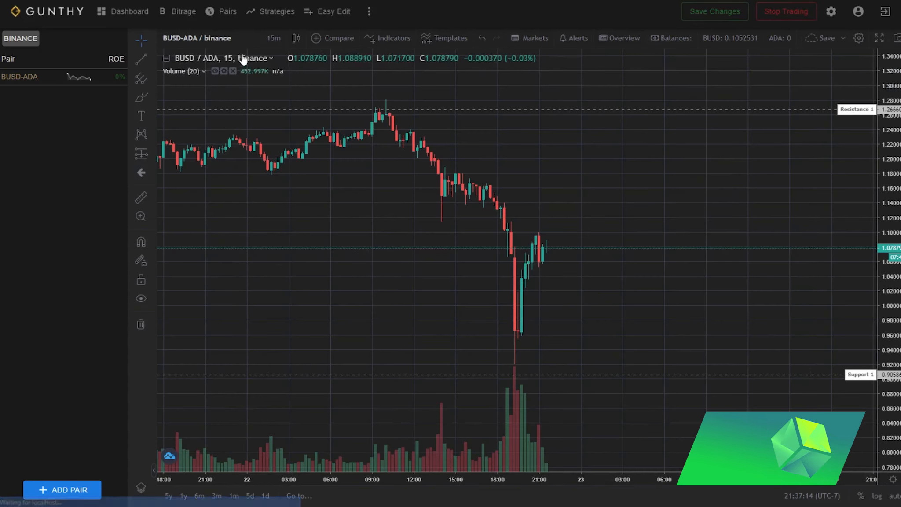
Step: Start a new trading strategy with the nickname Youtube and MACD as its buy method
{"action": "left_click", "coordinate": [262, 17]}
{"action": "left_click", "coordinate": [174, 134]}
{"action": "type", "text": "Youtube"}
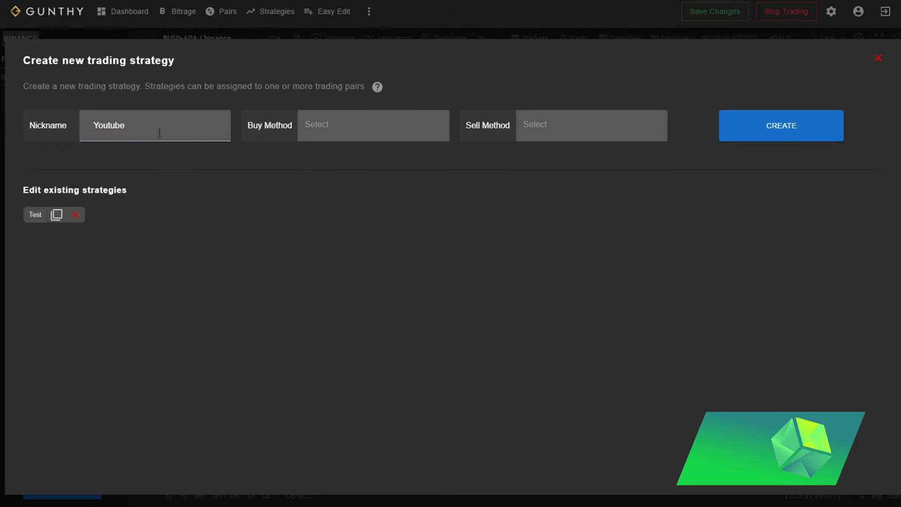
{"action": "left_click", "coordinate": [348, 126]}
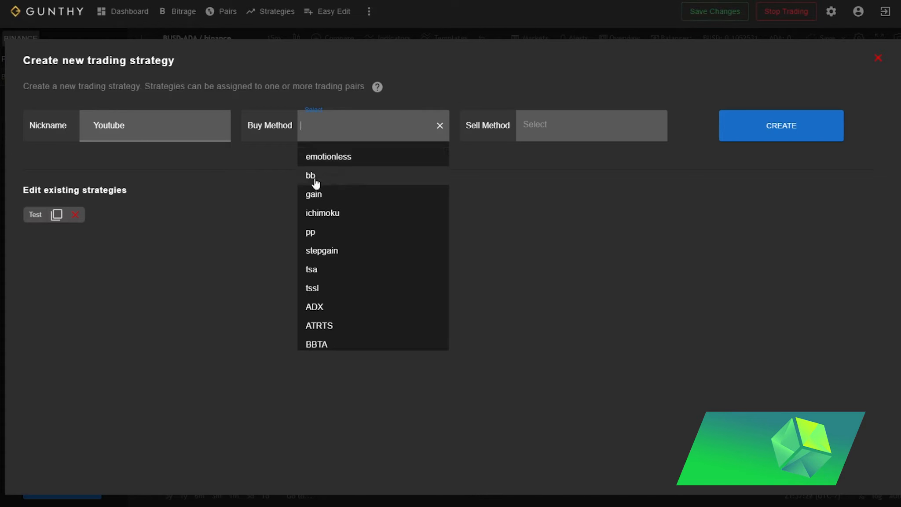
{"action": "scroll", "coordinate": [342, 209], "scroll_direction": "down", "scroll_amount": 3}
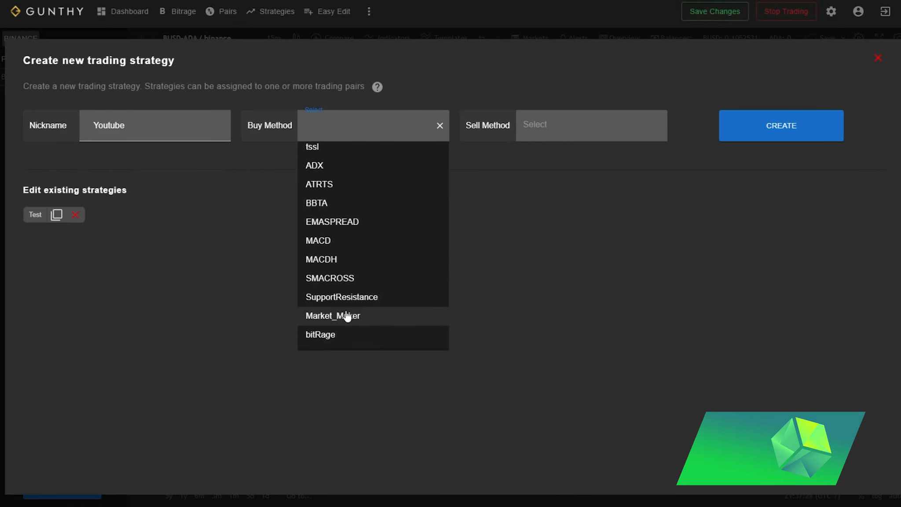
{"action": "scroll", "coordinate": [352, 288], "scroll_direction": "up", "scroll_amount": 3}
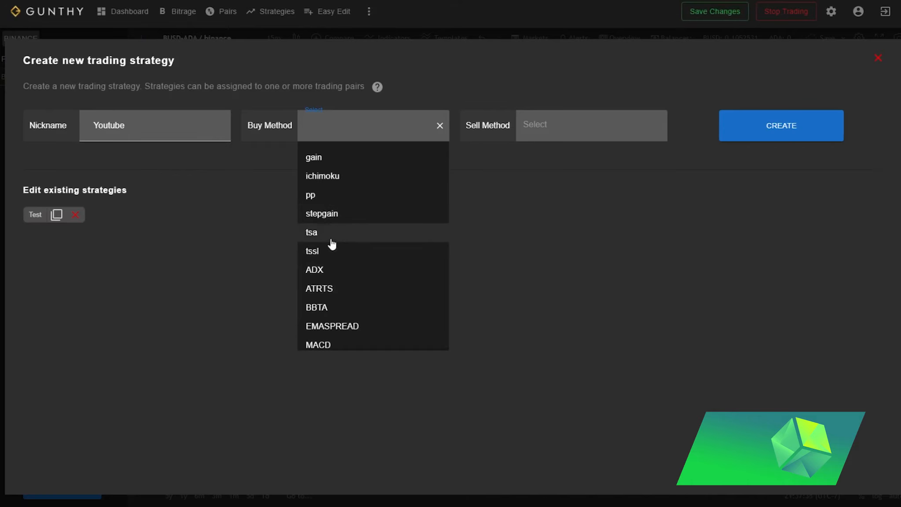
{"action": "scroll", "coordinate": [344, 266], "scroll_direction": "down", "scroll_amount": 2}
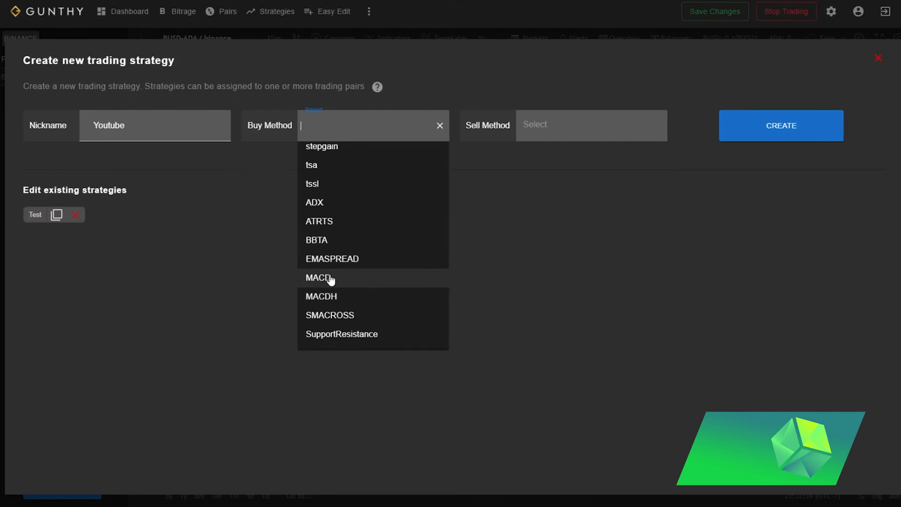
{"action": "left_click", "coordinate": [330, 278]}
Step: Set the new strategy's sell method to SupportResistance and create the strategy
{"action": "left_click", "coordinate": [560, 132]}
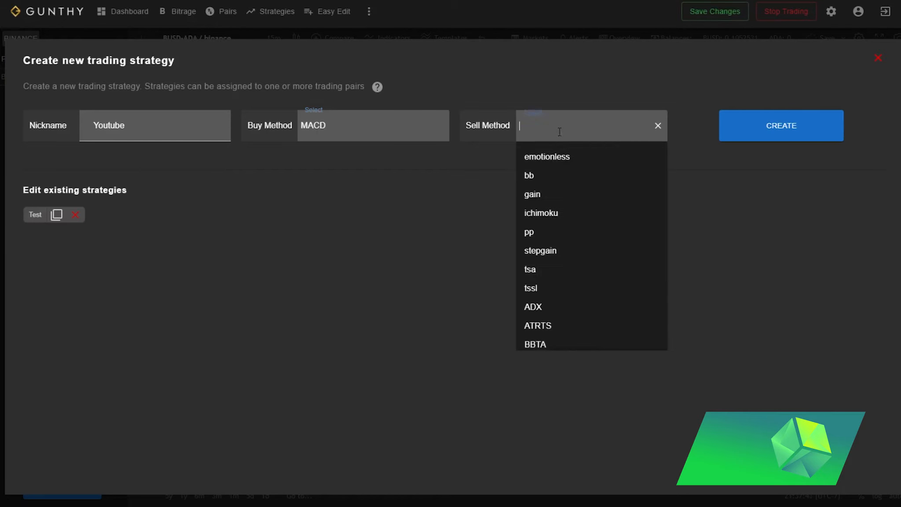
{"action": "scroll", "coordinate": [546, 266], "scroll_direction": "down", "scroll_amount": 4}
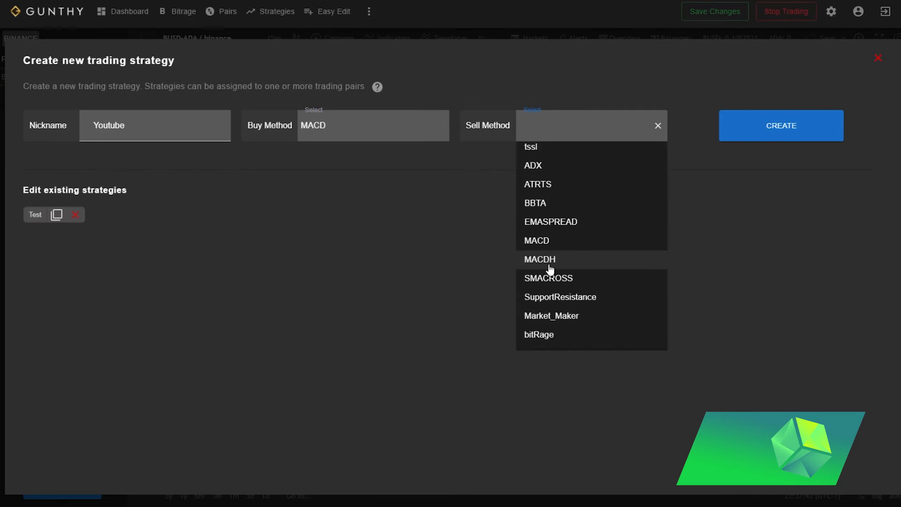
{"action": "left_click", "coordinate": [625, 298]}
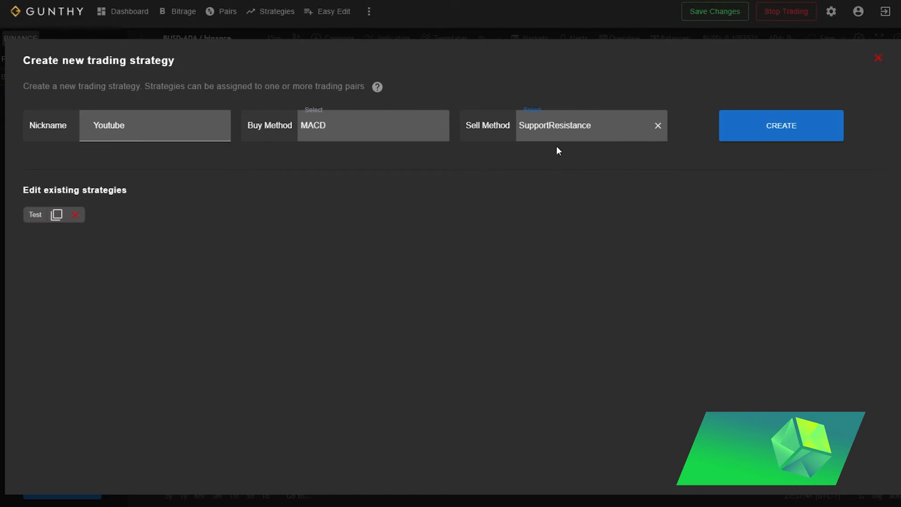
{"action": "left_click", "coordinate": [785, 136]}
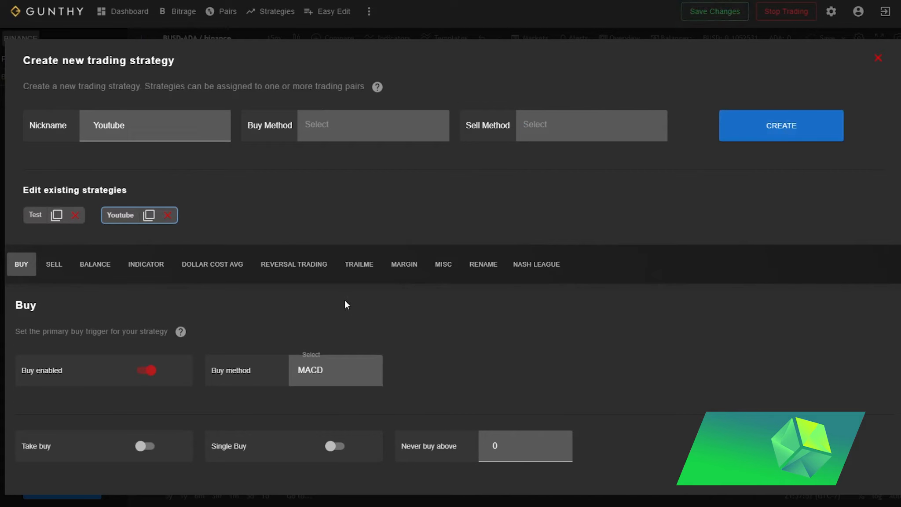
Step: Look through the Youtube strategy's buy, sell, balance and indicator settings
{"action": "scroll", "coordinate": [201, 268], "scroll_direction": "down", "scroll_amount": 1}
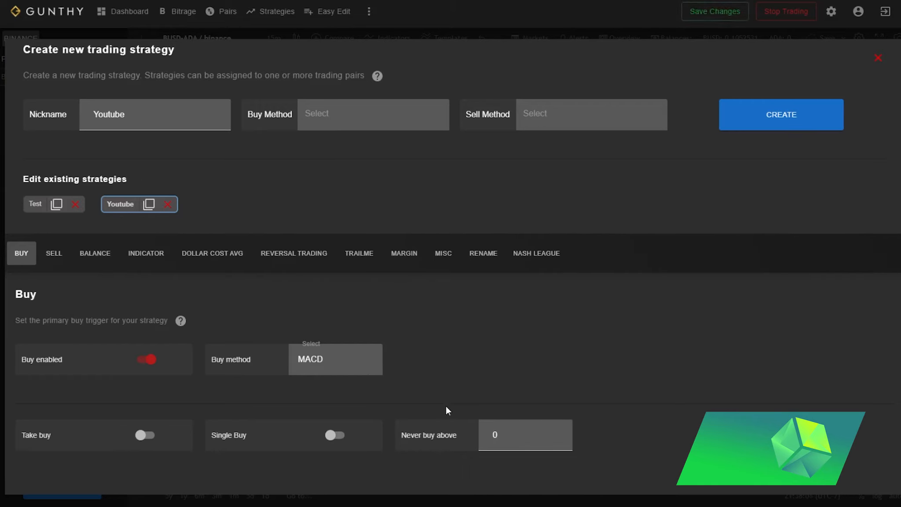
{"action": "left_click", "coordinate": [55, 261]}
{"action": "left_click", "coordinate": [95, 260]}
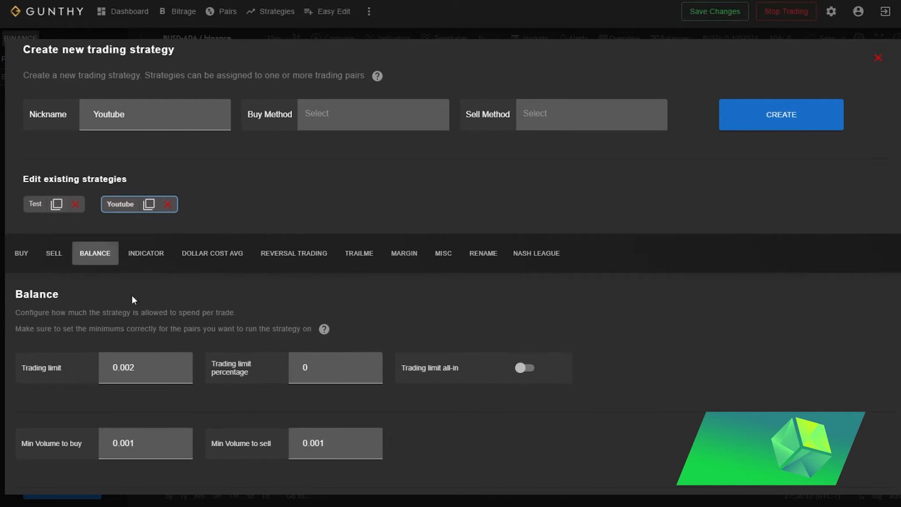
{"action": "left_click", "coordinate": [150, 262]}
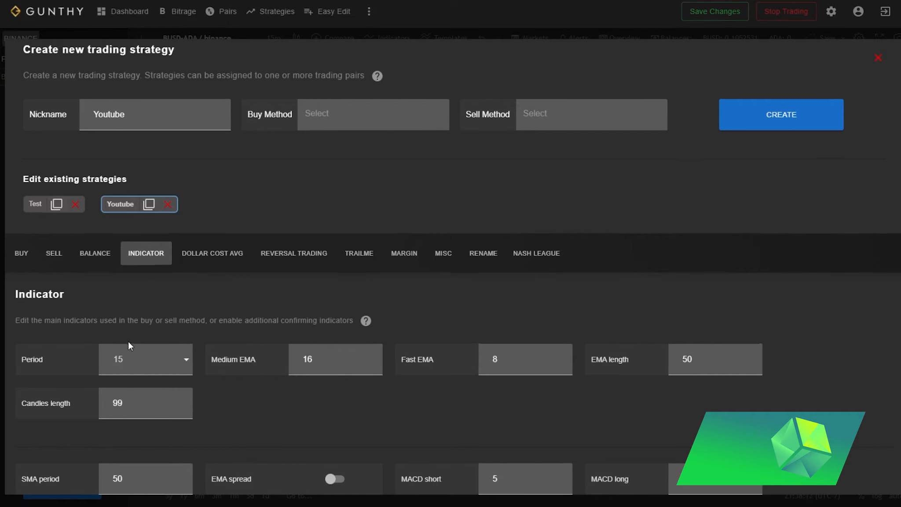
{"action": "scroll", "coordinate": [128, 341], "scroll_direction": "down", "scroll_amount": 1}
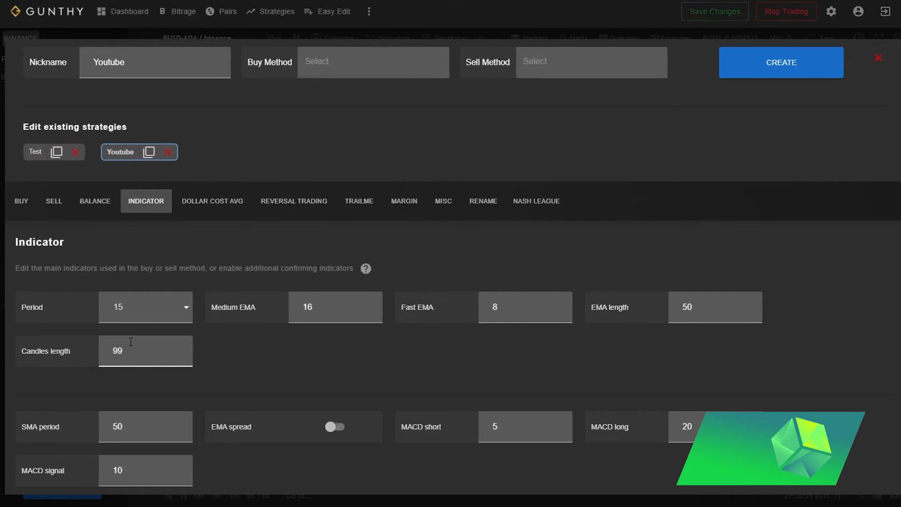
{"action": "scroll", "coordinate": [144, 276], "scroll_direction": "down", "scroll_amount": 4}
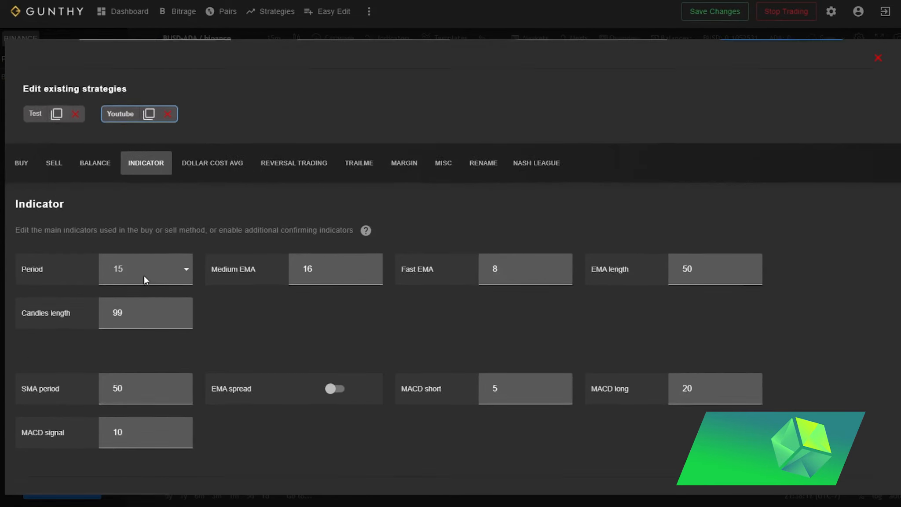
{"action": "scroll", "coordinate": [144, 276], "scroll_direction": "down", "scroll_amount": 5}
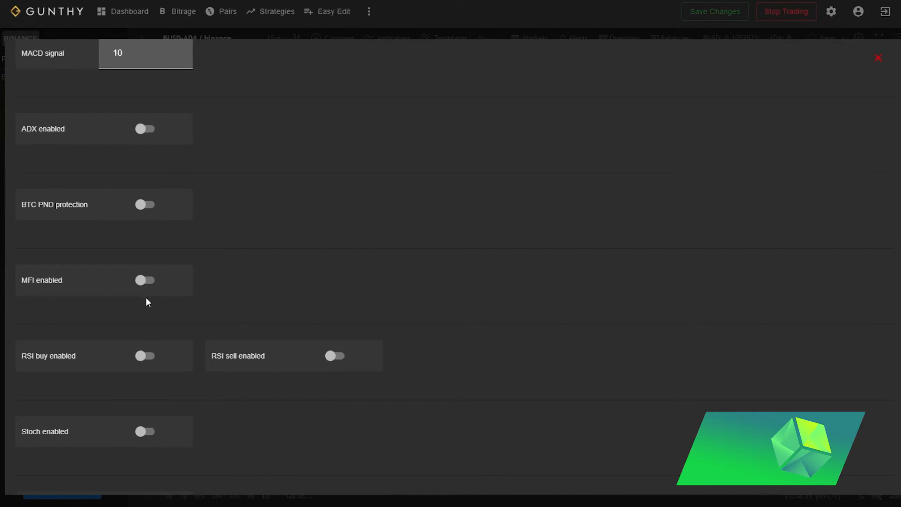
{"action": "scroll", "coordinate": [156, 309], "scroll_direction": "down", "scroll_amount": 1}
{"action": "scroll", "coordinate": [149, 326], "scroll_direction": "down", "scroll_amount": 2}
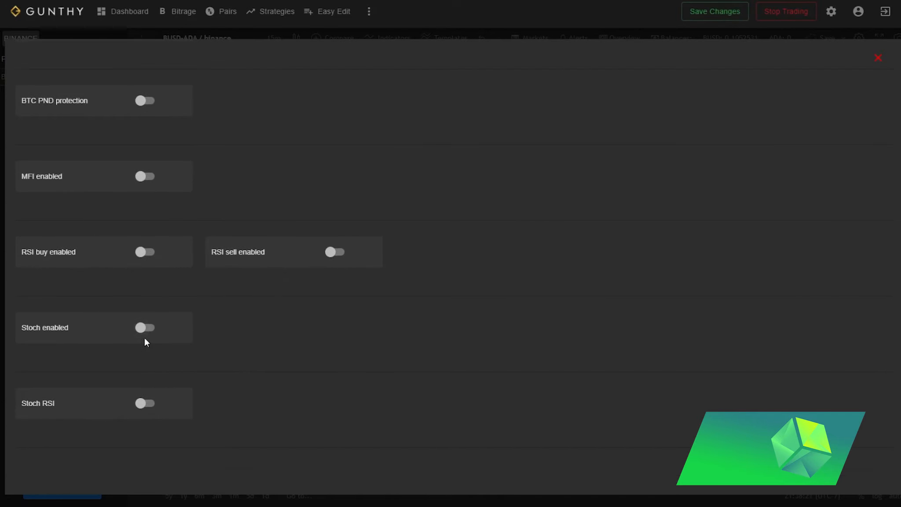
Step: Enable the Stoch and ADX confirming indicators for the Youtube strategy
{"action": "left_click", "coordinate": [145, 336]}
{"action": "scroll", "coordinate": [122, 346], "scroll_direction": "up", "scroll_amount": 1}
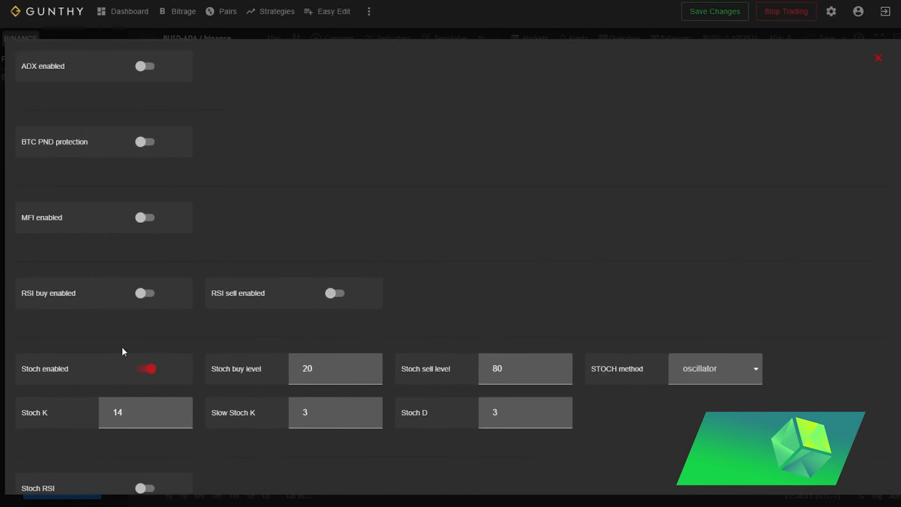
{"action": "scroll", "coordinate": [66, 364], "scroll_direction": "down", "scroll_amount": 2}
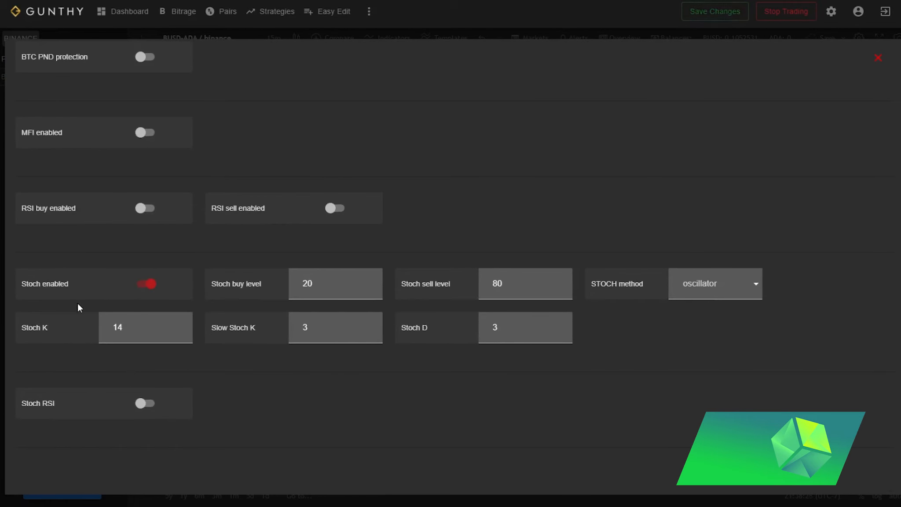
{"action": "scroll", "coordinate": [84, 289], "scroll_direction": "up", "scroll_amount": 8}
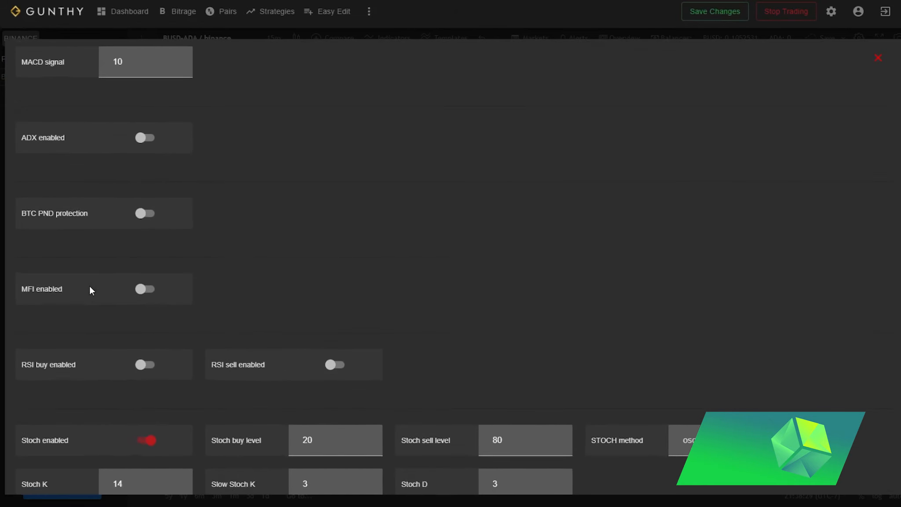
{"action": "left_click", "coordinate": [145, 295]}
{"action": "left_click", "coordinate": [370, 284]}
{"action": "scroll", "coordinate": [212, 331], "scroll_direction": "up", "scroll_amount": 8}
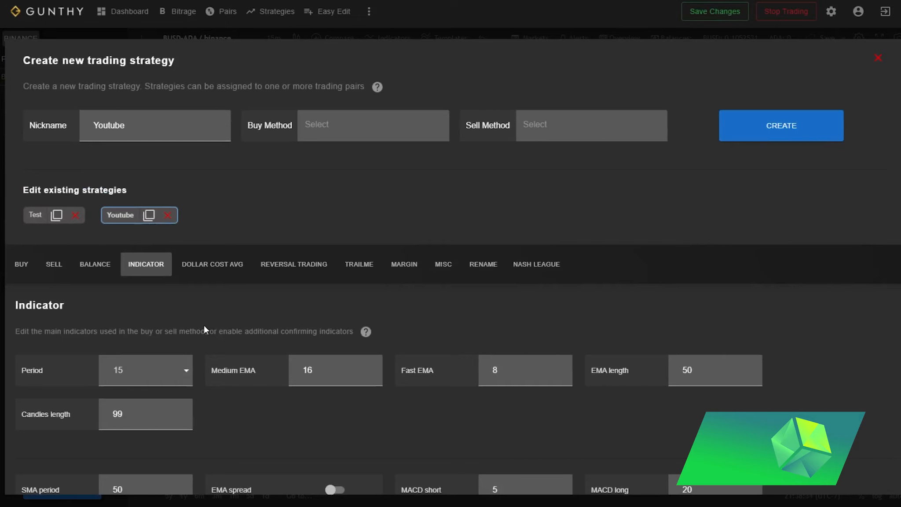
Step: Review the Youtube strategy's buy method alongside its main and confirming indicator settings
{"action": "left_click", "coordinate": [26, 266]}
{"action": "scroll", "coordinate": [262, 340], "scroll_direction": "down", "scroll_amount": 1}
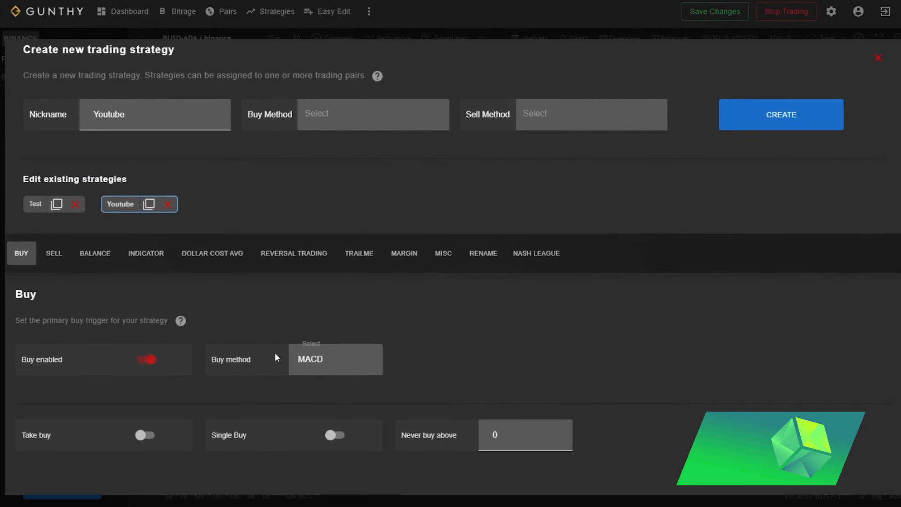
{"action": "left_click", "coordinate": [132, 257]}
{"action": "scroll", "coordinate": [135, 349], "scroll_direction": "down", "scroll_amount": 7}
{"action": "scroll", "coordinate": [128, 351], "scroll_direction": "down", "scroll_amount": 5}
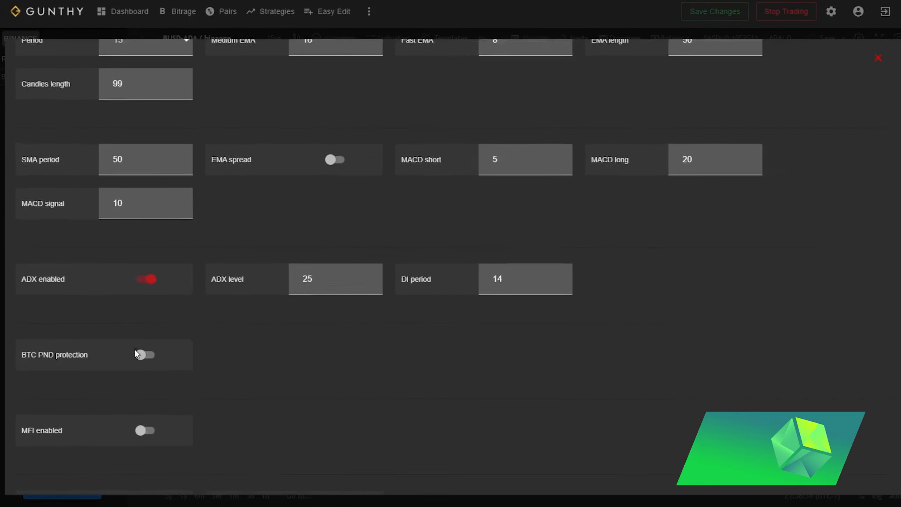
{"action": "scroll", "coordinate": [119, 353], "scroll_direction": "up", "scroll_amount": 5}
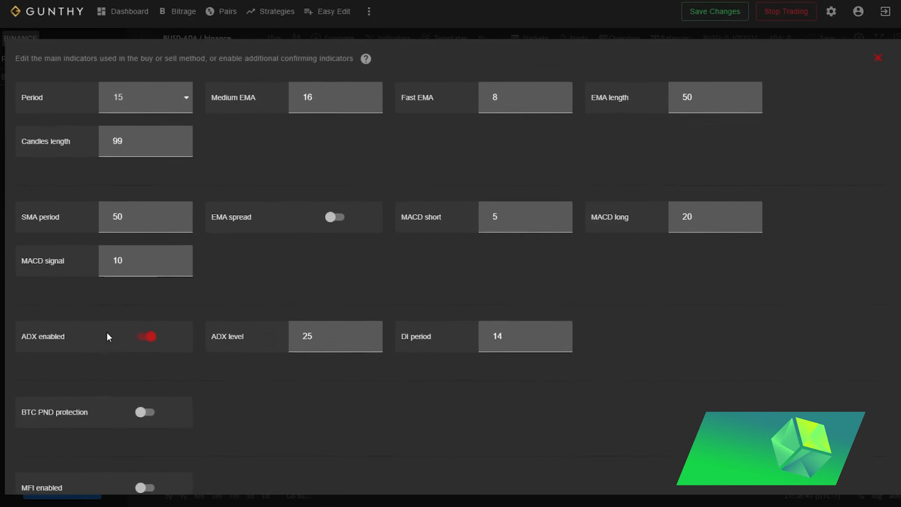
{"action": "scroll", "coordinate": [107, 332], "scroll_direction": "up", "scroll_amount": 4}
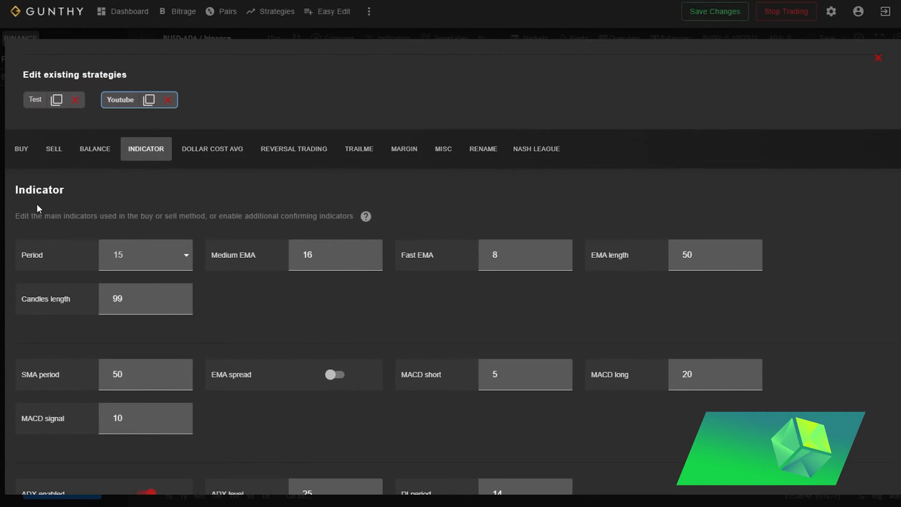
{"action": "left_click", "coordinate": [27, 154]}
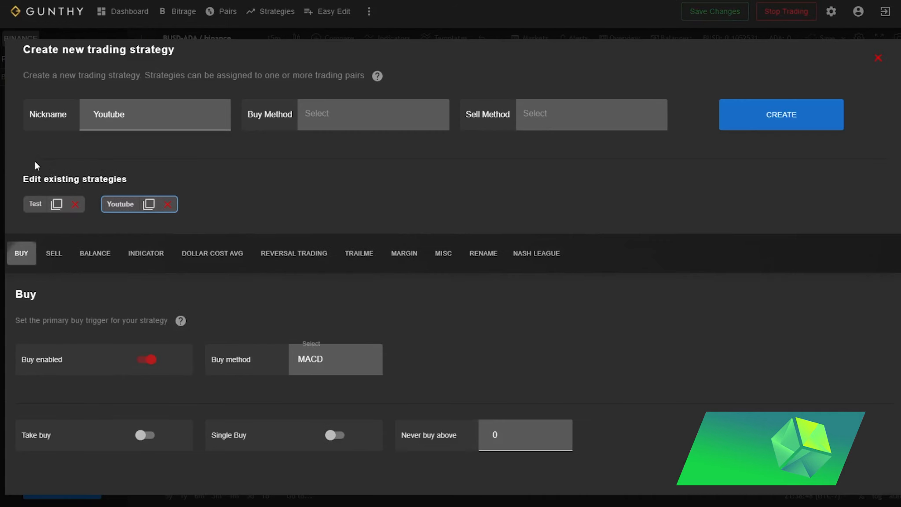
Step: View the period options available in the strategy's indicator settings and close the list without choosing another
{"action": "left_click", "coordinate": [146, 259]}
{"action": "scroll", "coordinate": [147, 261], "scroll_direction": "down", "scroll_amount": 1}
{"action": "left_click", "coordinate": [157, 316]}
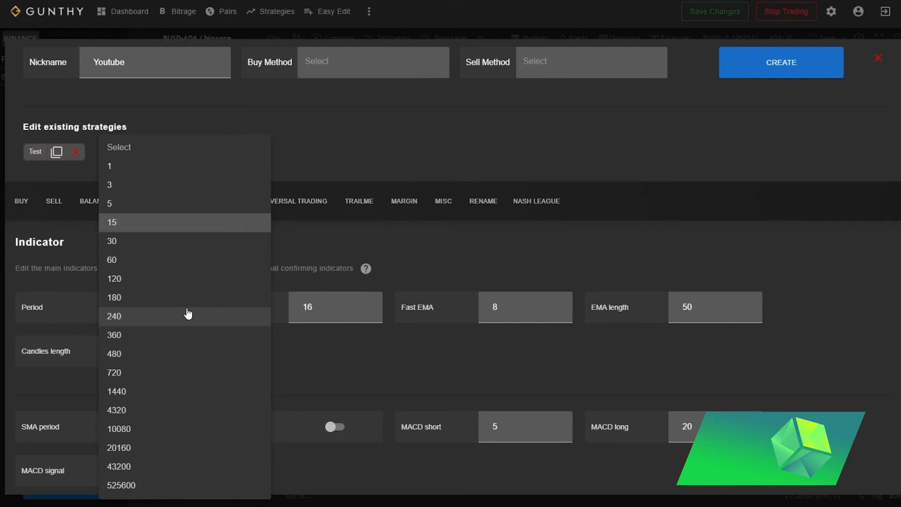
{"action": "left_click", "coordinate": [414, 346]}
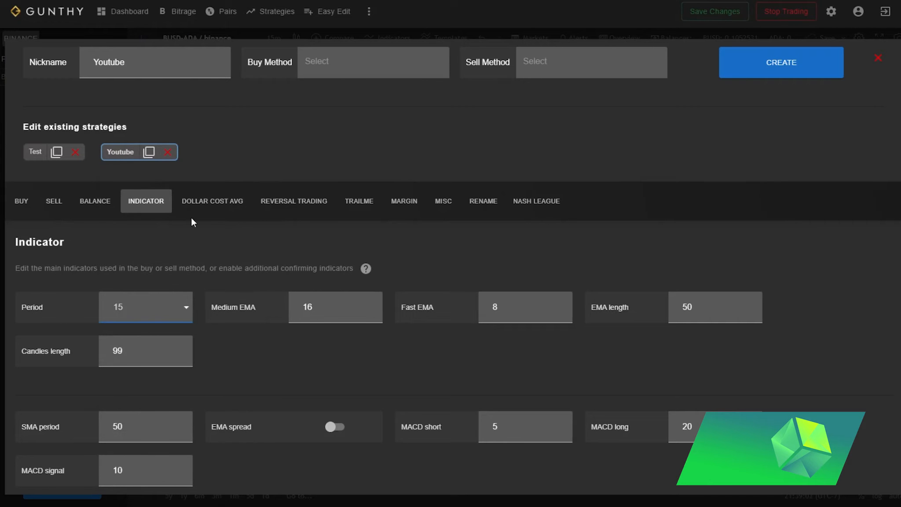
Step: Look through the strategy's balance, dollar cost averaging, reversal trading, TrailMe, margin and miscellaneous settings
{"action": "left_click", "coordinate": [105, 209]}
{"action": "scroll", "coordinate": [150, 309], "scroll_direction": "down", "scroll_amount": 1}
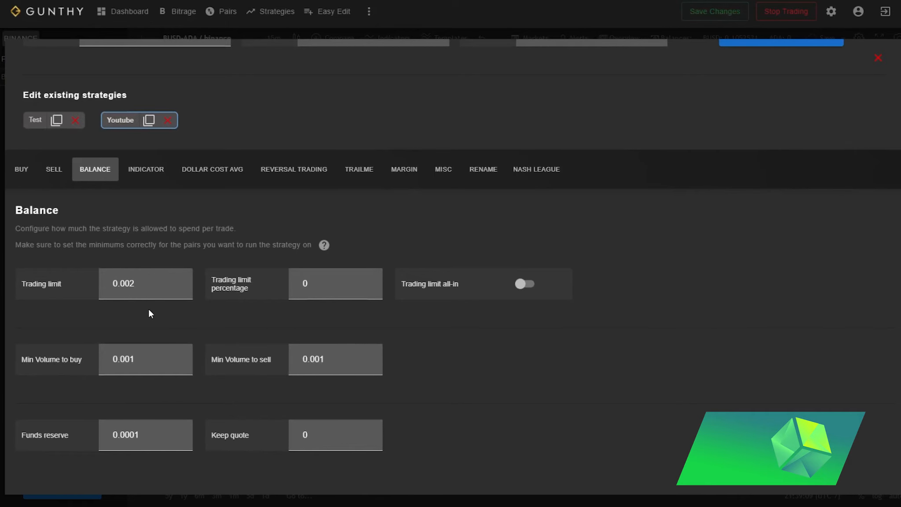
{"action": "left_click", "coordinate": [216, 169]}
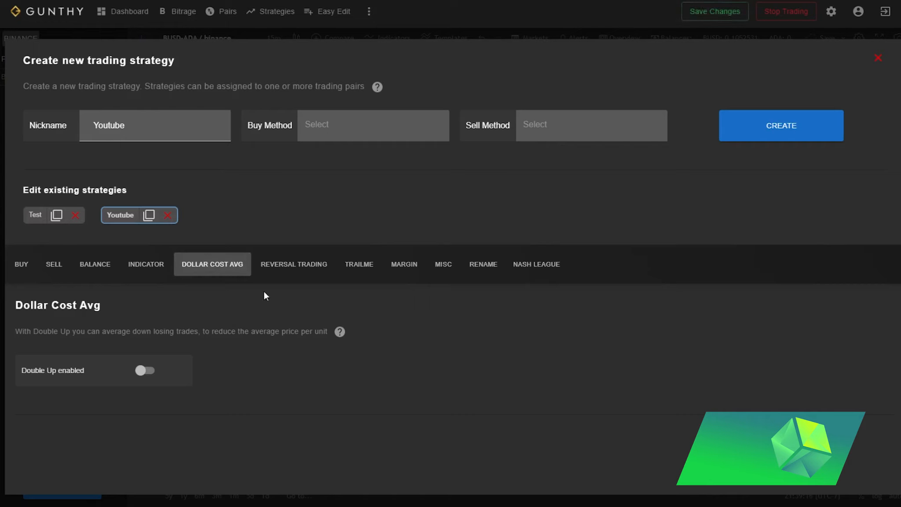
{"action": "left_click", "coordinate": [285, 273]}
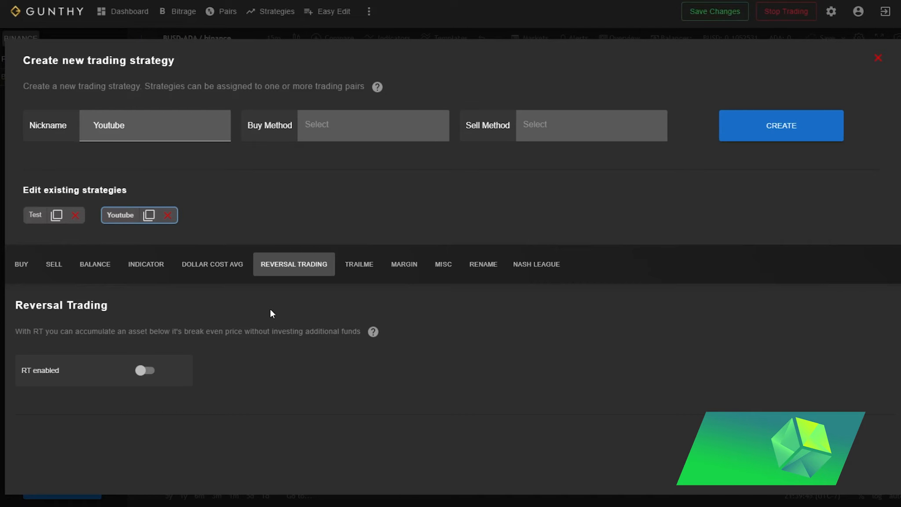
{"action": "left_click", "coordinate": [352, 273]}
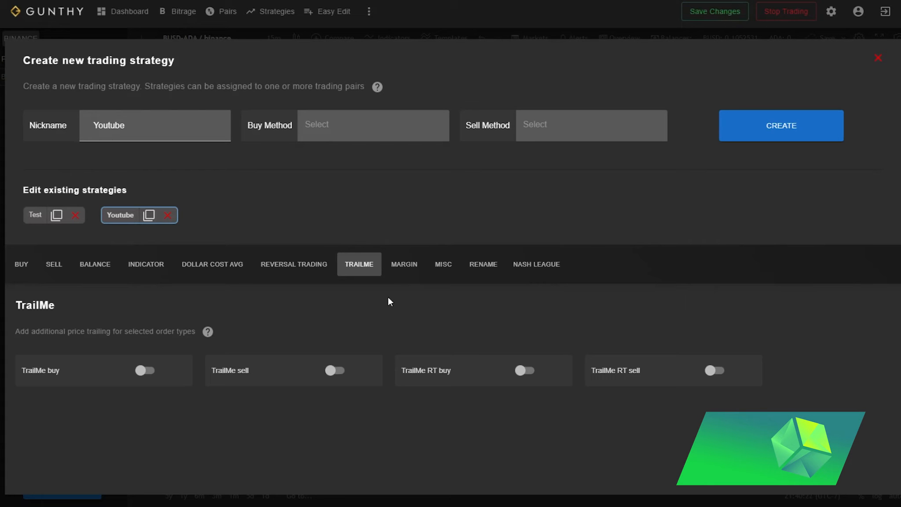
{"action": "left_click", "coordinate": [405, 272]}
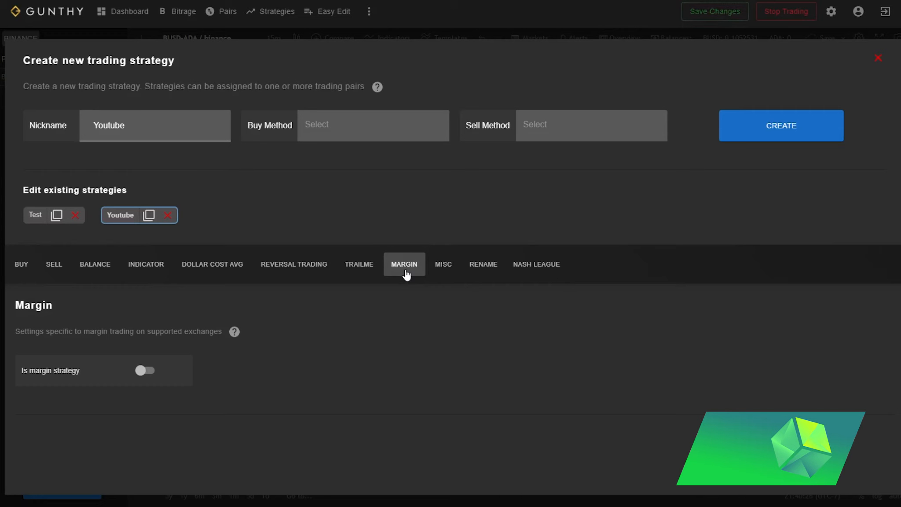
{"action": "left_click", "coordinate": [443, 266]}
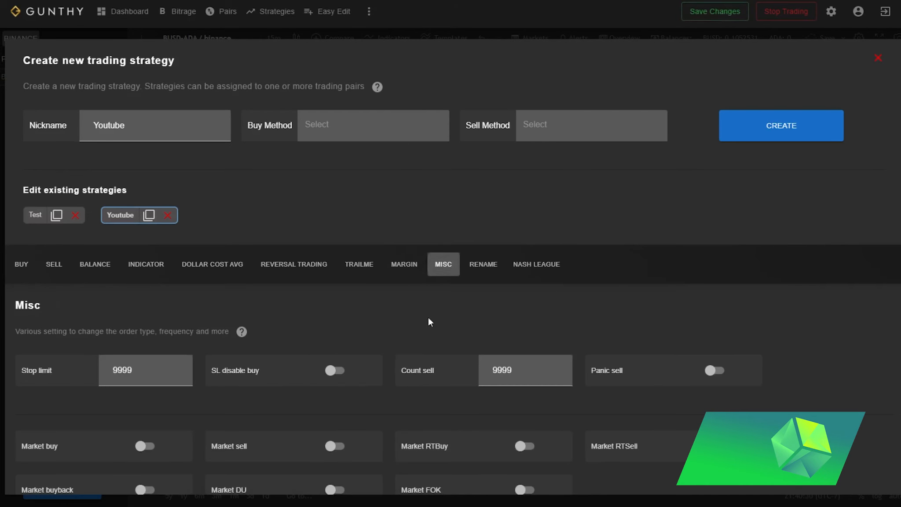
{"action": "scroll", "coordinate": [414, 351], "scroll_direction": "down", "scroll_amount": 4}
{"action": "scroll", "coordinate": [414, 350], "scroll_direction": "up", "scroll_amount": 4}
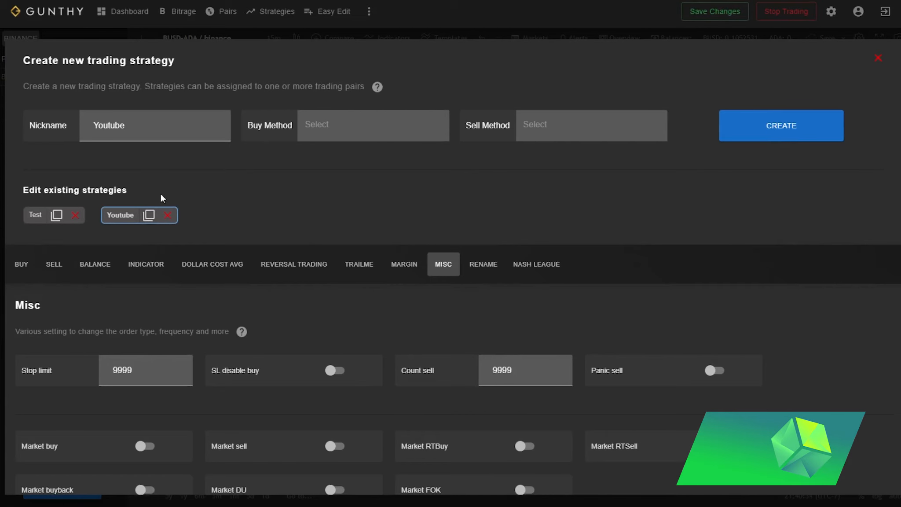
Step: Close the trading strategy window and open the AutoConfig settings for automating changes
{"action": "left_click", "coordinate": [878, 58]}
{"action": "left_click", "coordinate": [369, 11]}
{"action": "left_click", "coordinate": [388, 38]}
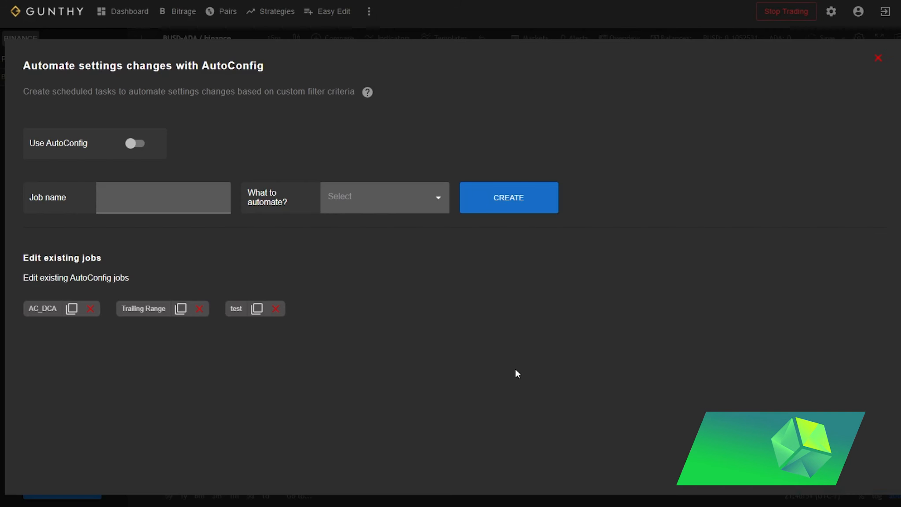
Step: Create an AutoConfig job named Test1 that automates Add pairs
{"action": "left_click", "coordinate": [168, 191]}
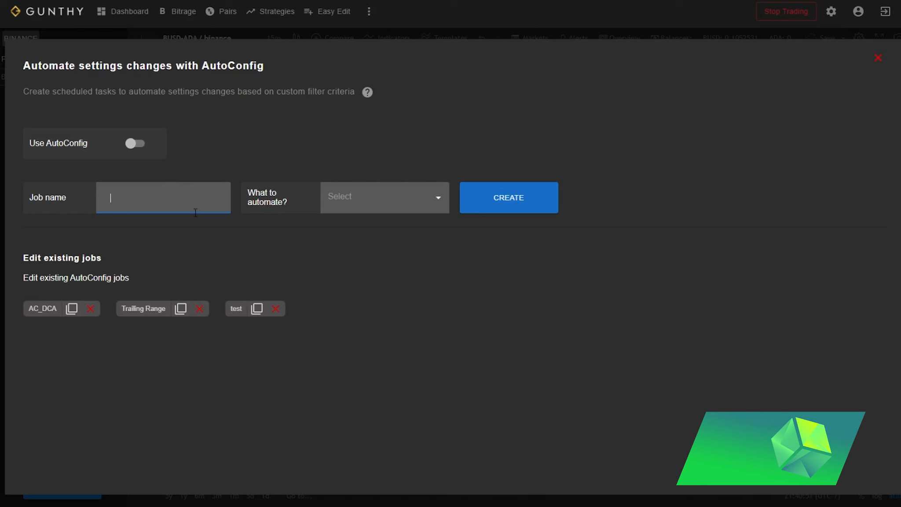
{"action": "type", "text": "Test1"}
{"action": "left_click", "coordinate": [347, 197]}
{"action": "scroll", "coordinate": [384, 323], "scroll_direction": "down", "scroll_amount": 2}
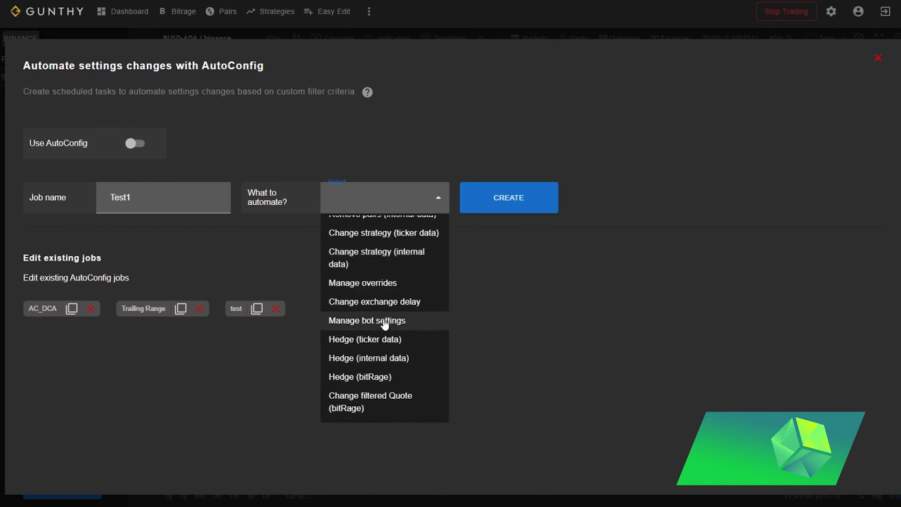
{"action": "scroll", "coordinate": [361, 264], "scroll_direction": "up", "scroll_amount": 2}
{"action": "left_click", "coordinate": [347, 229]}
{"action": "left_click", "coordinate": [509, 205]}
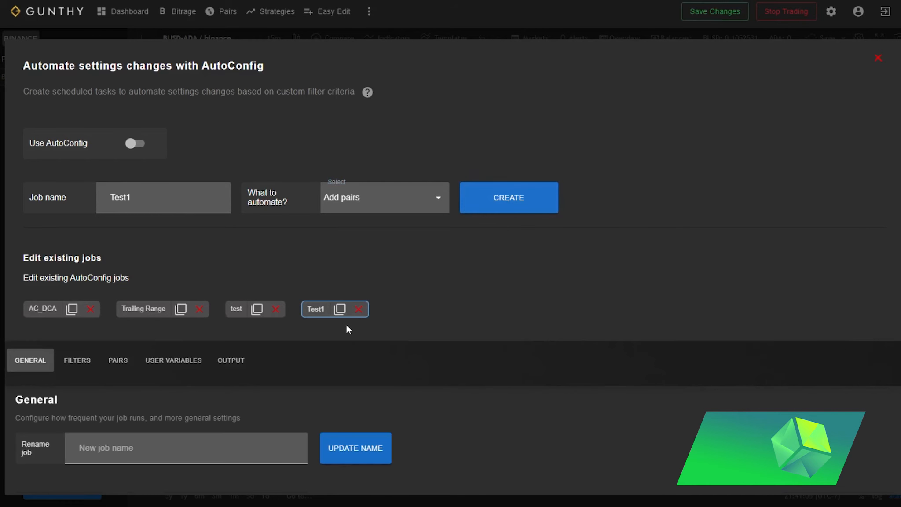
Step: Set the Test1 job's schedule to every 12 hours in its general settings
{"action": "scroll", "coordinate": [338, 344], "scroll_direction": "down", "scroll_amount": 5}
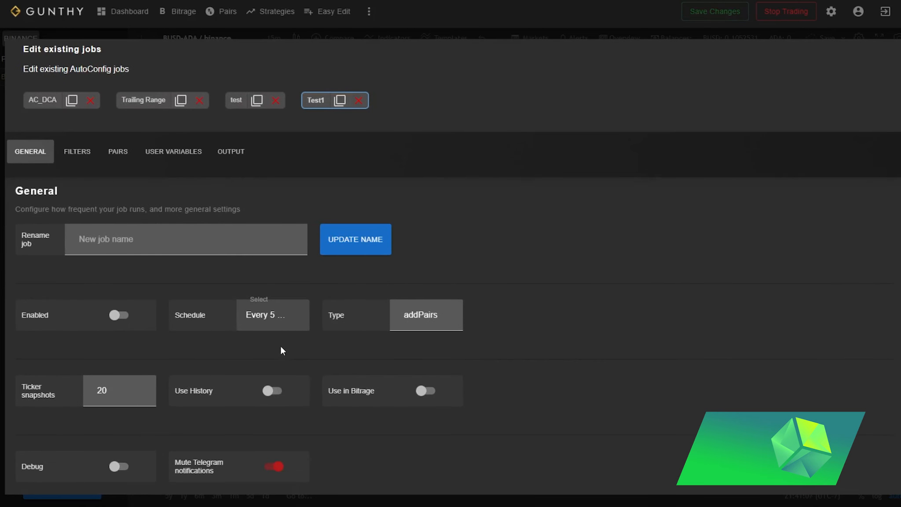
{"action": "scroll", "coordinate": [280, 346], "scroll_direction": "up", "scroll_amount": 5}
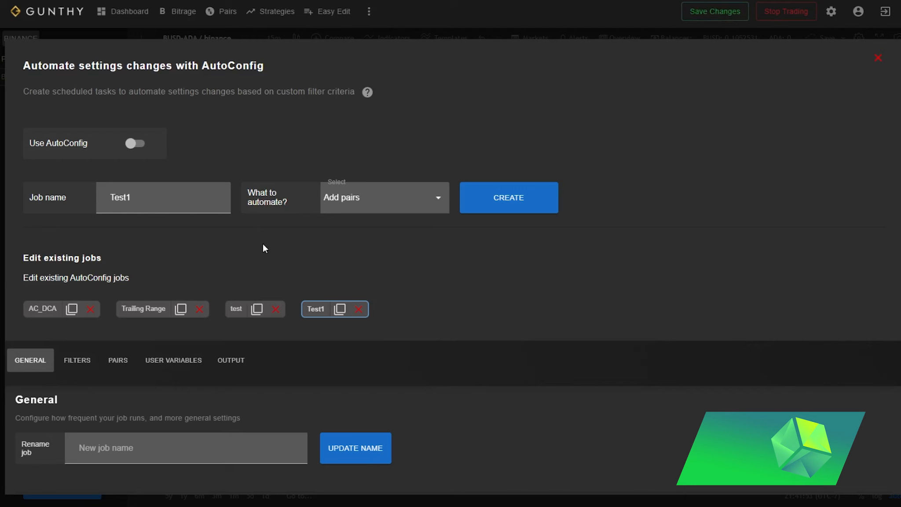
{"action": "scroll", "coordinate": [264, 247], "scroll_direction": "down", "scroll_amount": 1}
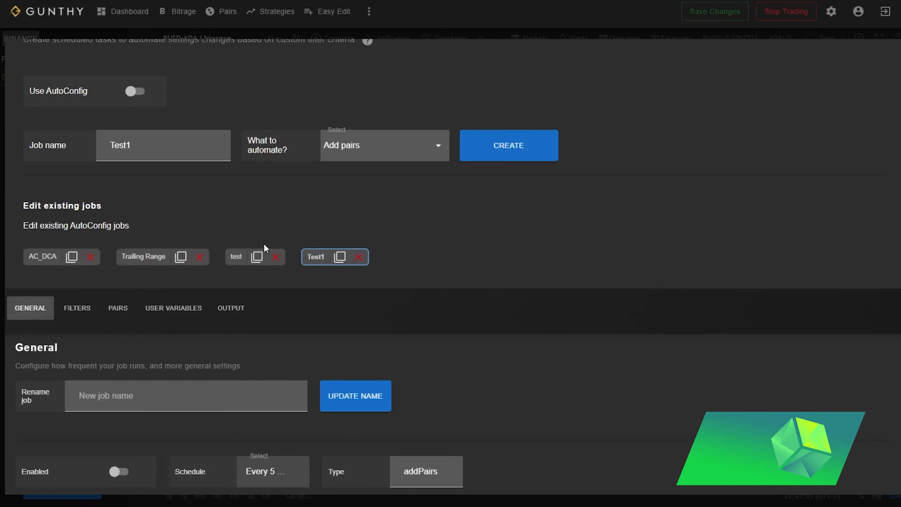
{"action": "scroll", "coordinate": [247, 271], "scroll_direction": "down", "scroll_amount": 3}
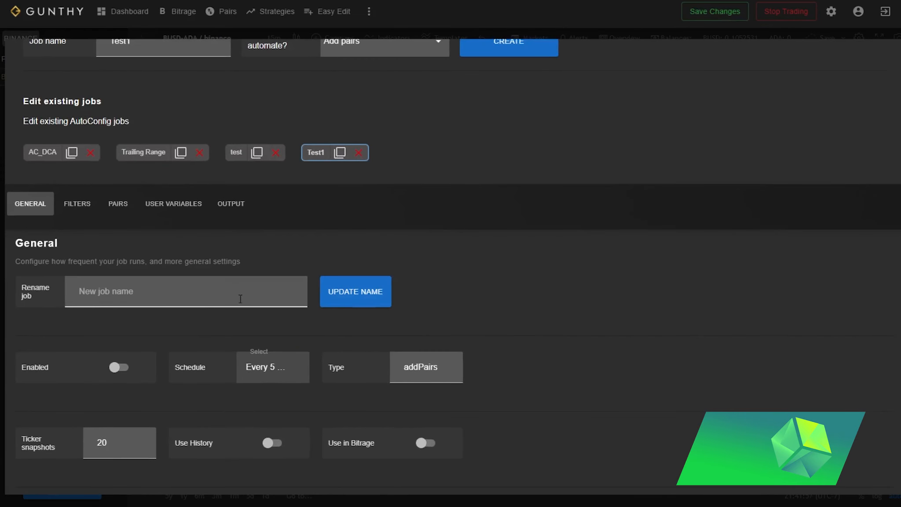
{"action": "scroll", "coordinate": [242, 307], "scroll_direction": "down", "scroll_amount": 1}
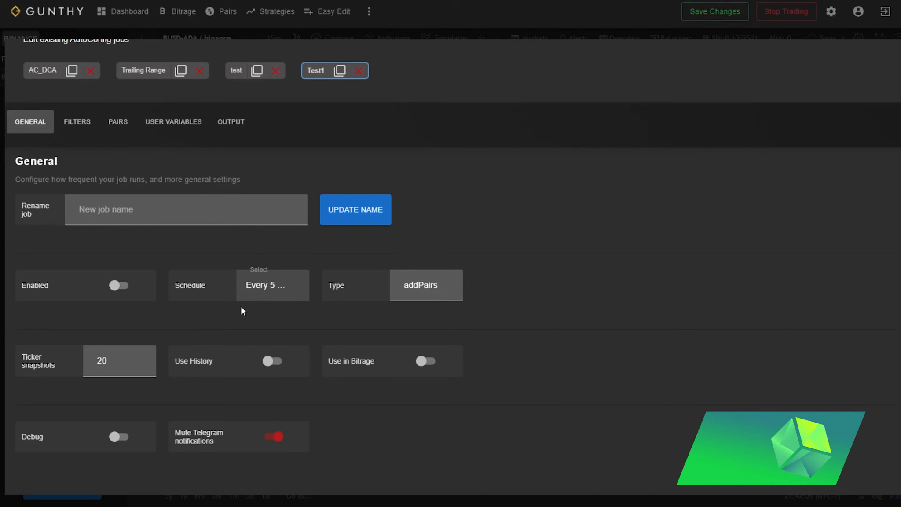
{"action": "left_click", "coordinate": [269, 286]}
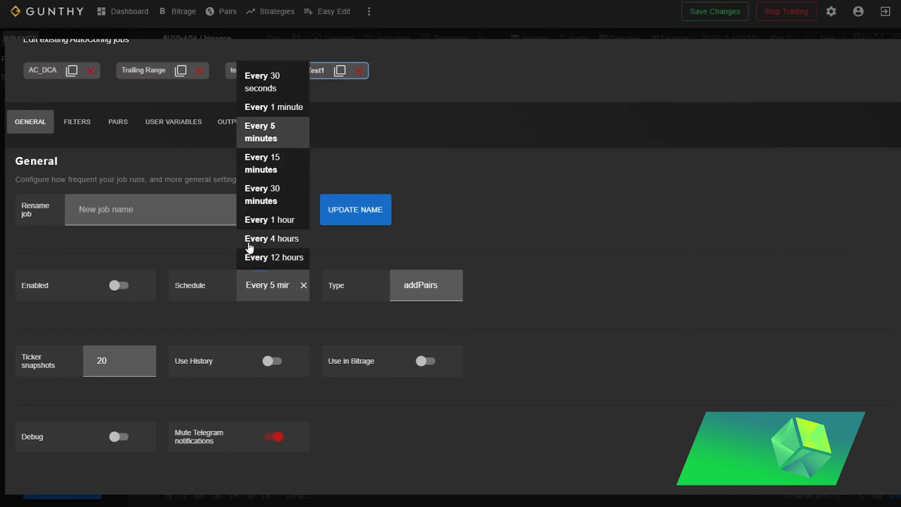
{"action": "left_click", "coordinate": [255, 260]}
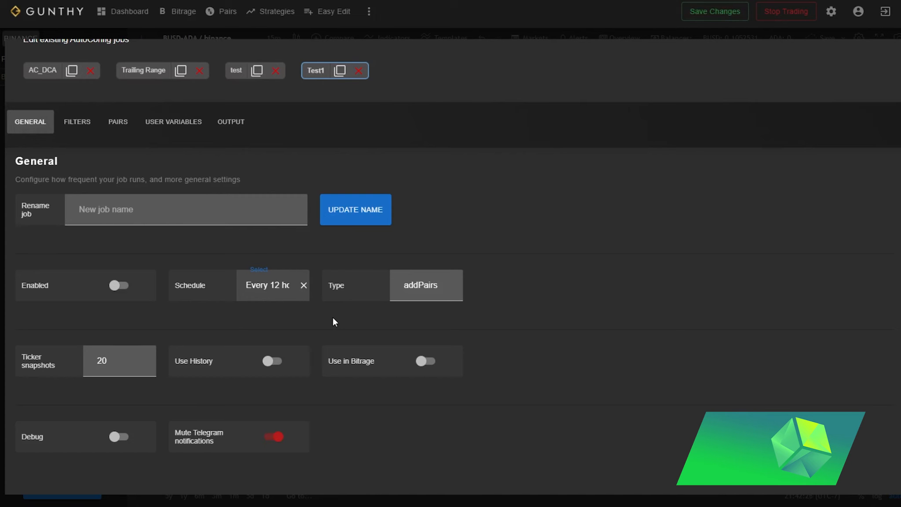
{"action": "left_click", "coordinate": [264, 288]}
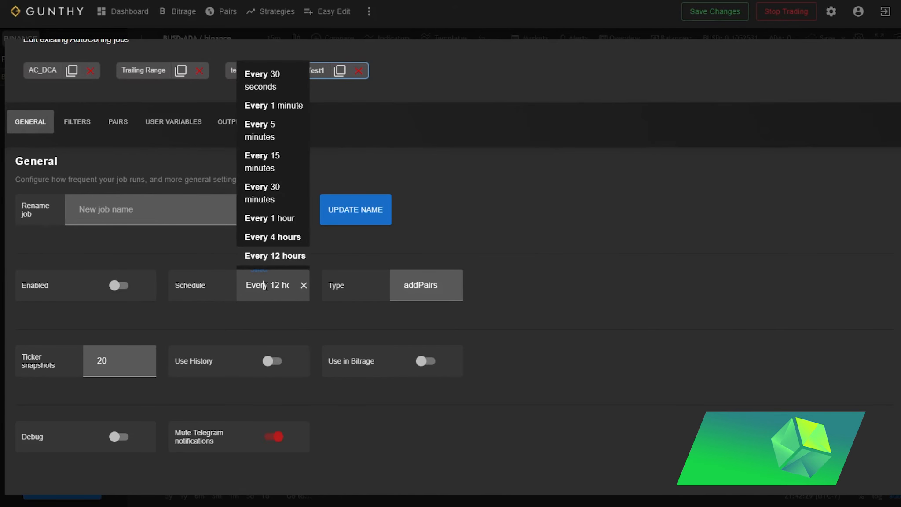
{"action": "scroll", "coordinate": [247, 320], "scroll_direction": "up", "scroll_amount": 2}
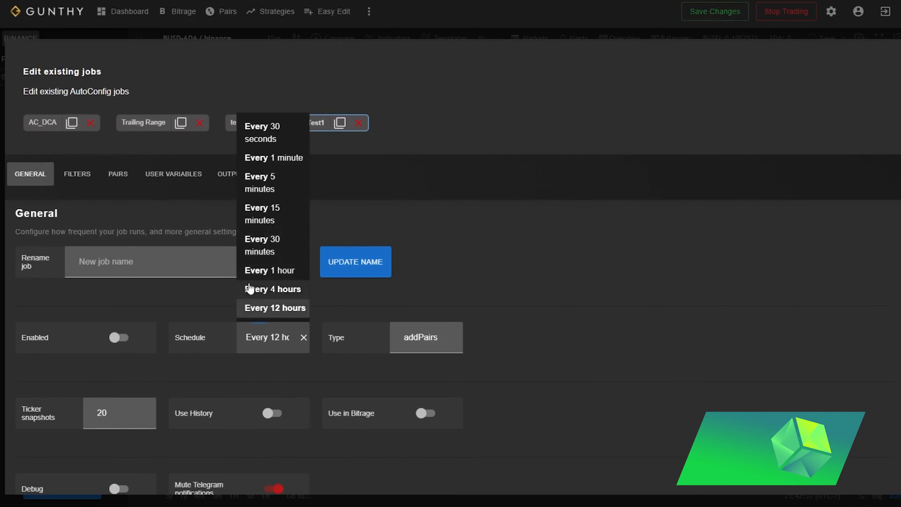
{"action": "left_click", "coordinate": [483, 249]}
Step: Look through the change types AutoConfig can automate, keep Add pairs selected, and close the AutoConfig settings
{"action": "scroll", "coordinate": [485, 250], "scroll_direction": "up", "scroll_amount": 5}
{"action": "left_click", "coordinate": [383, 203]}
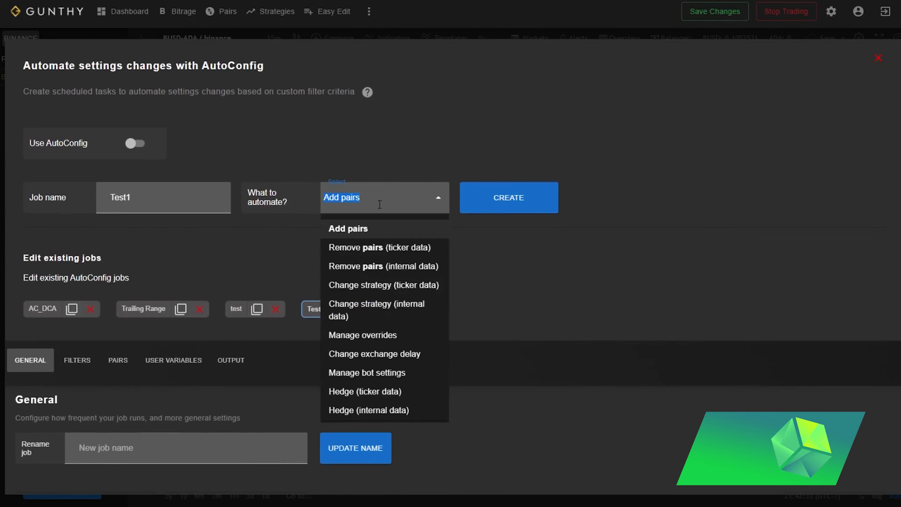
{"action": "scroll", "coordinate": [363, 254], "scroll_direction": "down", "scroll_amount": 2}
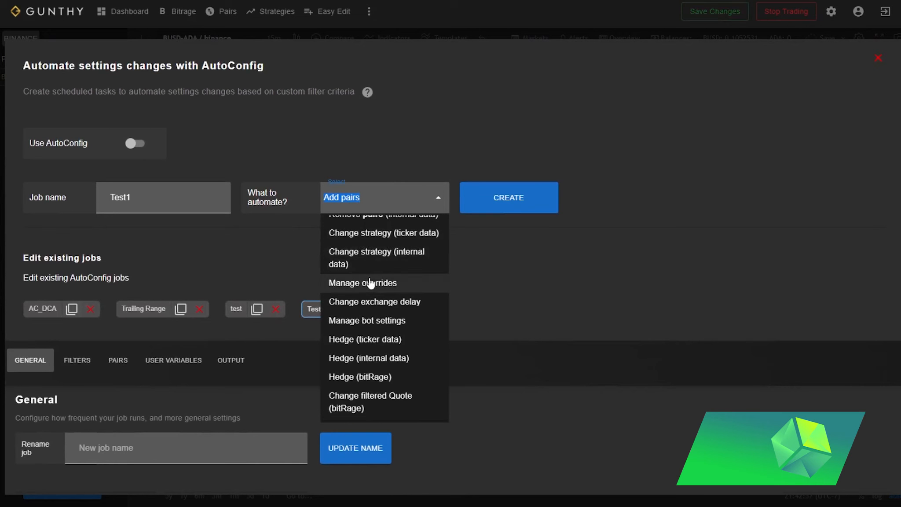
{"action": "scroll", "coordinate": [374, 286], "scroll_direction": "up", "scroll_amount": 2}
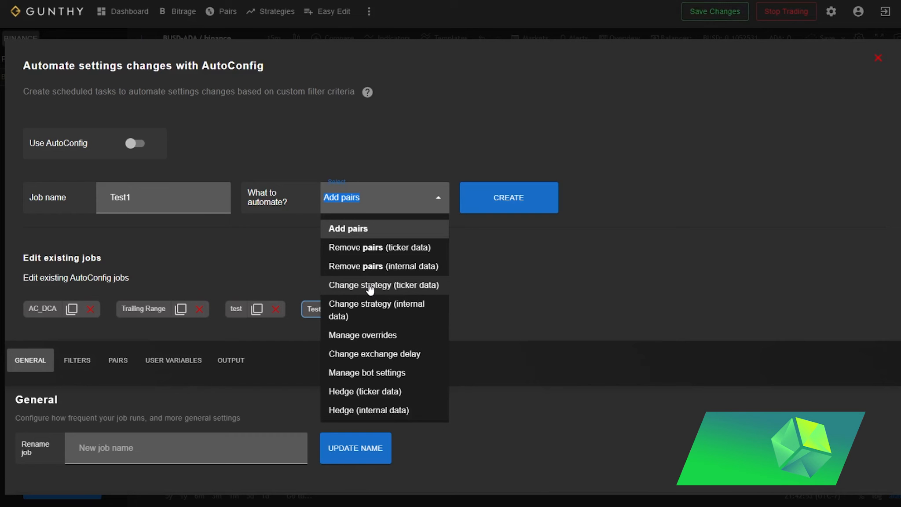
{"action": "scroll", "coordinate": [366, 299], "scroll_direction": "down", "scroll_amount": 2}
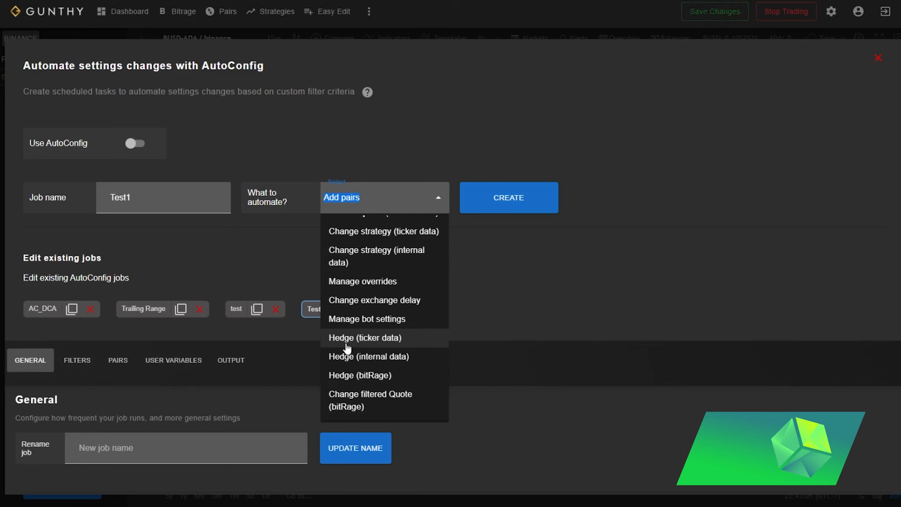
{"action": "left_click", "coordinate": [354, 123]}
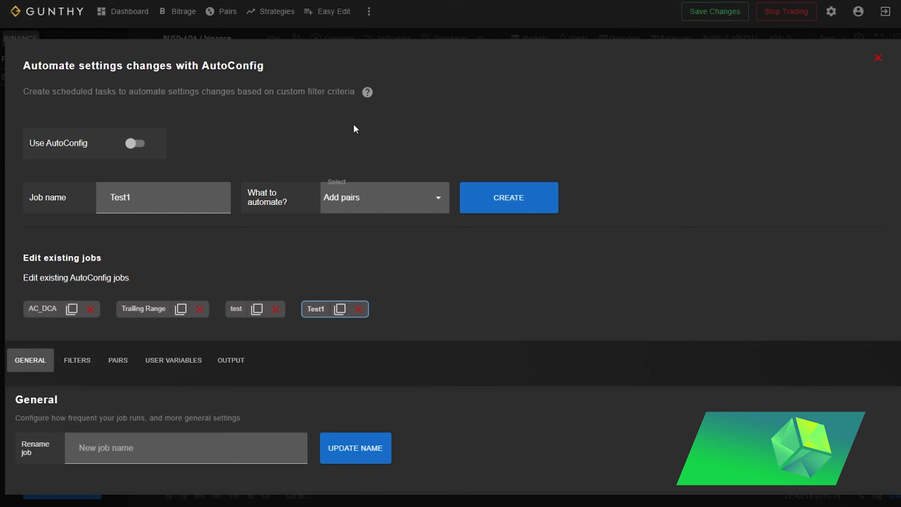
{"action": "left_click", "coordinate": [878, 58]}
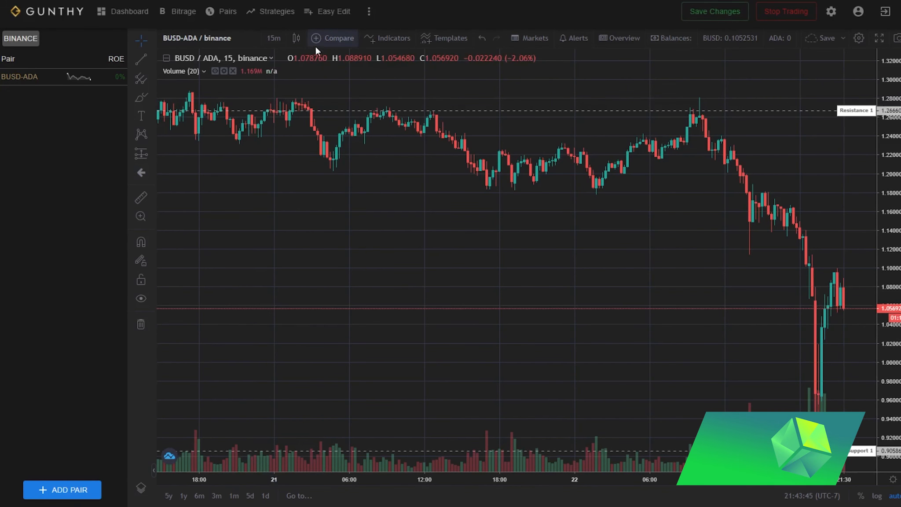
Step: View the exchange options in the Easy Edit wizard and close the wizard without choosing an exchange or pair
{"action": "left_click", "coordinate": [323, 14]}
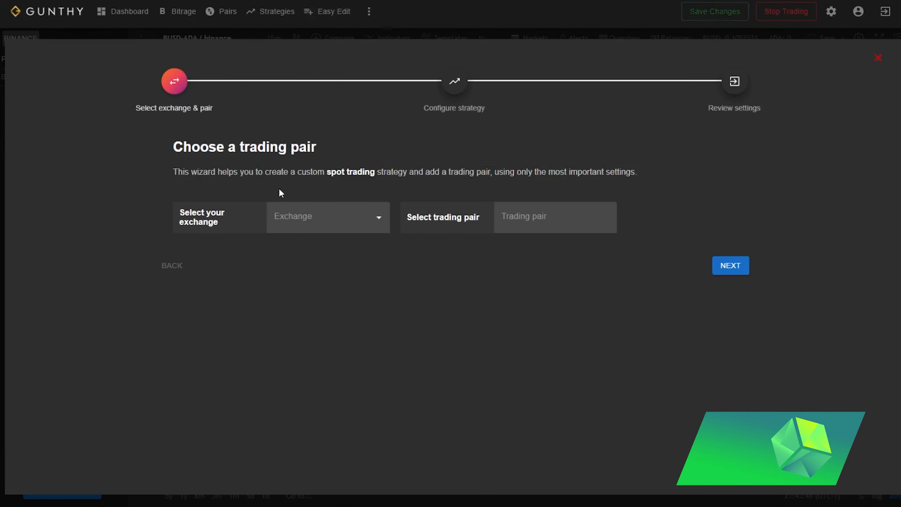
{"action": "left_click", "coordinate": [316, 223]}
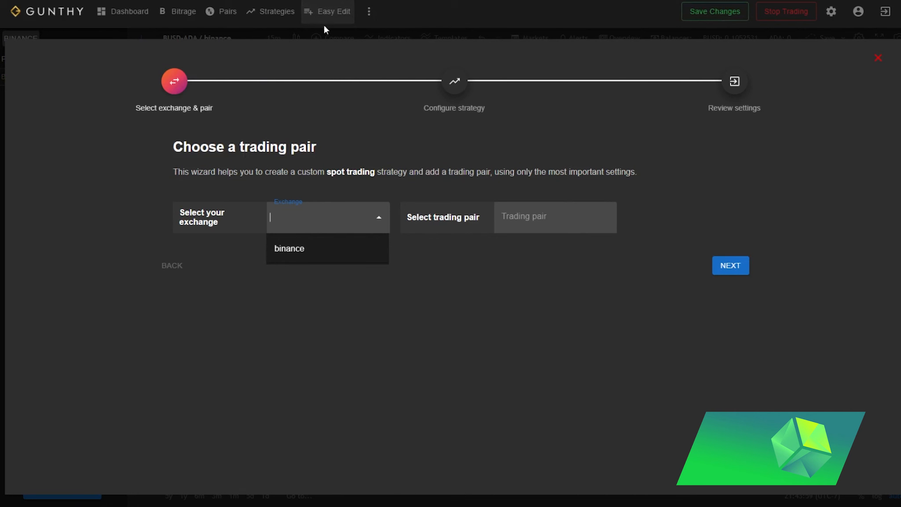
{"action": "left_click", "coordinate": [879, 57]}
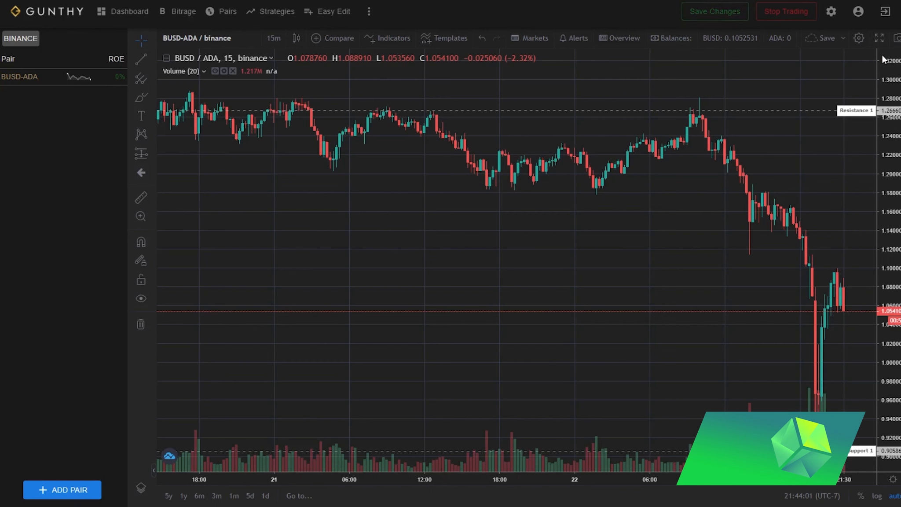